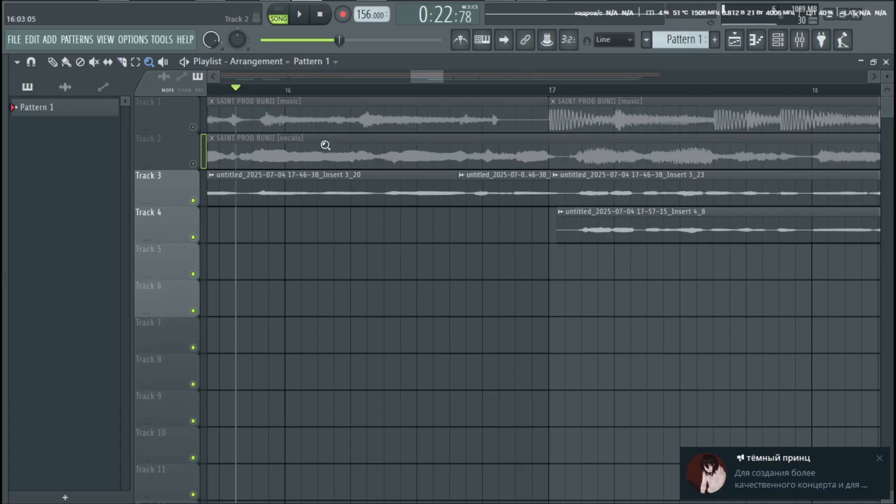
Step: Dismiss the pop-up notifications and play back the arrangement with playlist auto-scrolling temporarily enabled
click(879, 458)
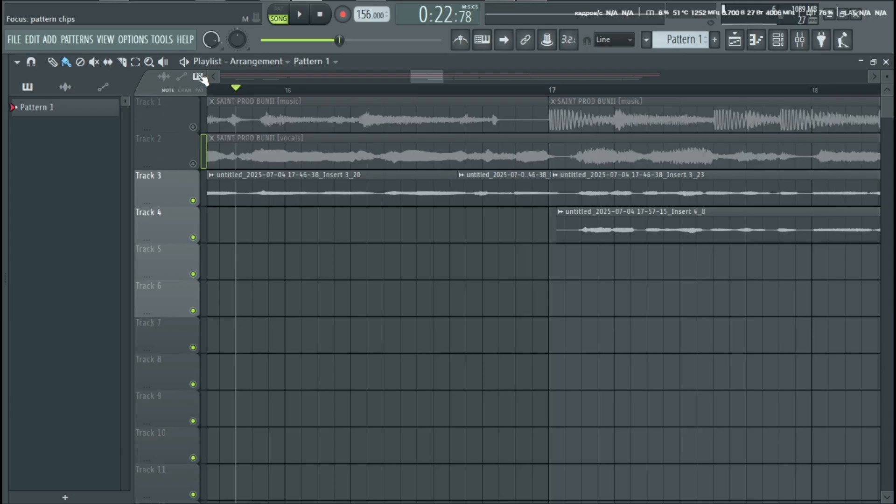
key(space)
click(503, 40)
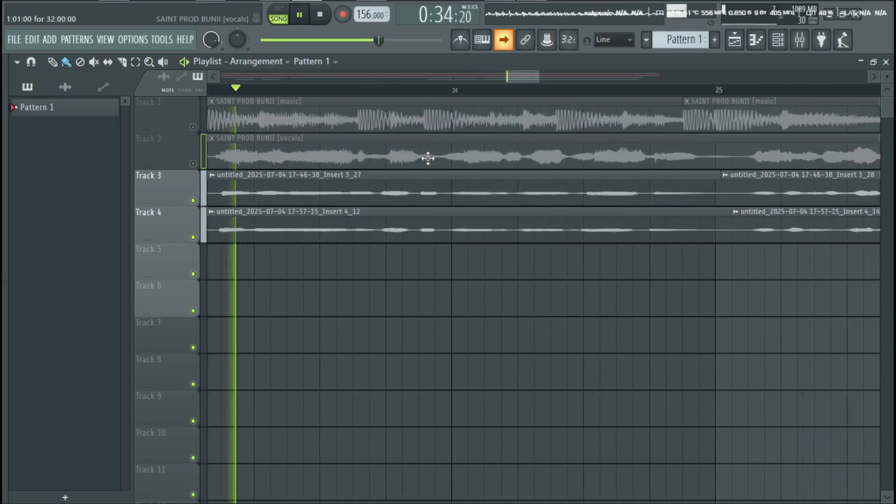
click(508, 43)
key(space)
click(879, 463)
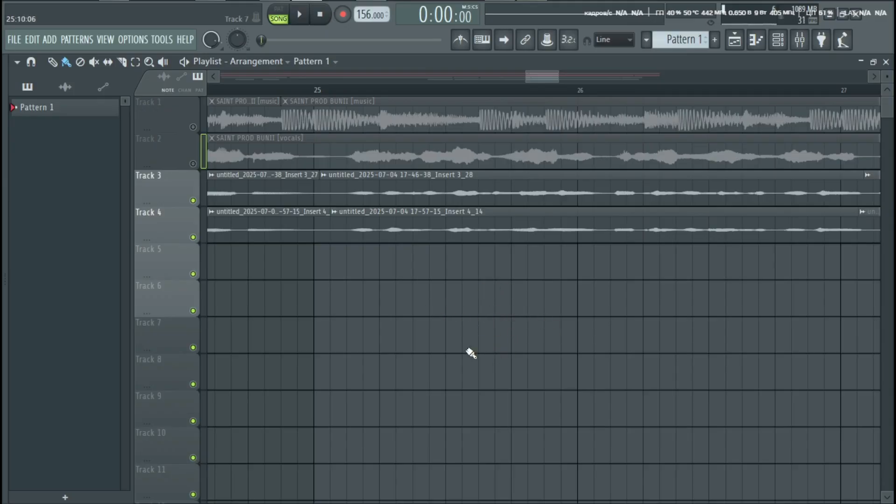
Step: Open the mixer and select Insert 3 to show its effects chain
click(800, 39)
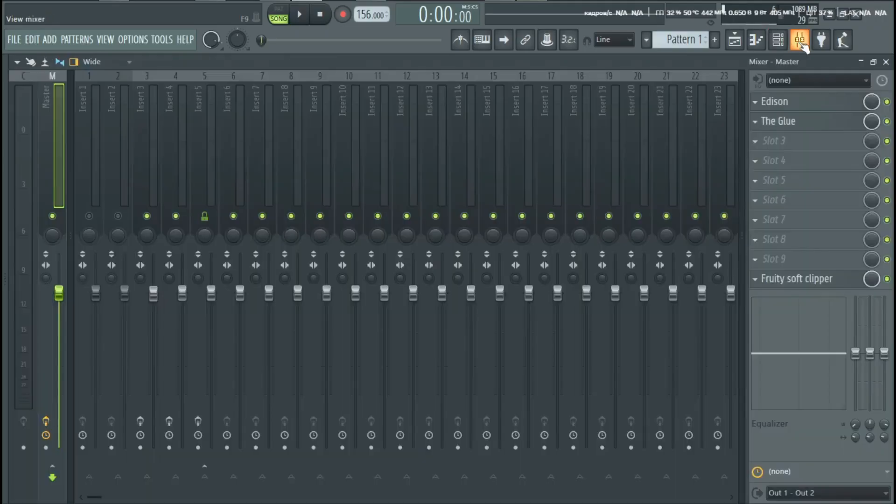
click(139, 154)
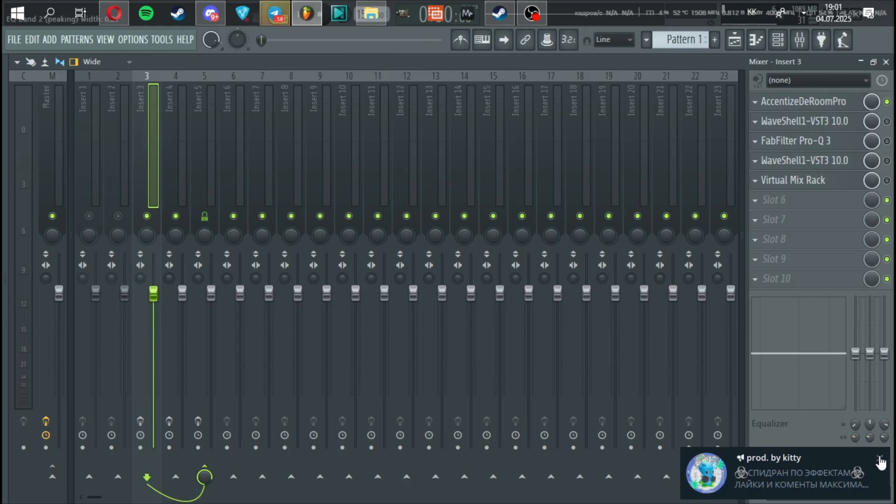
Step: Quit Telegram and arm mixer track Insert 3 for recording
right_click(292, 18)
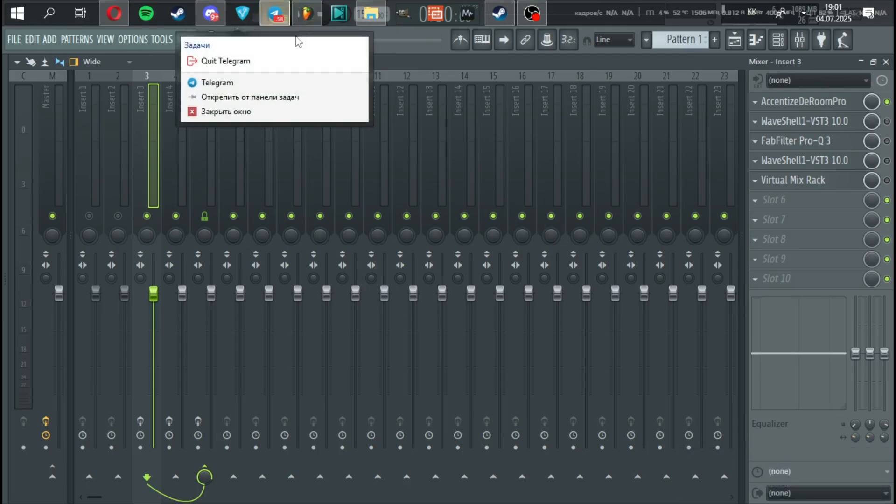
click(286, 60)
click(140, 423)
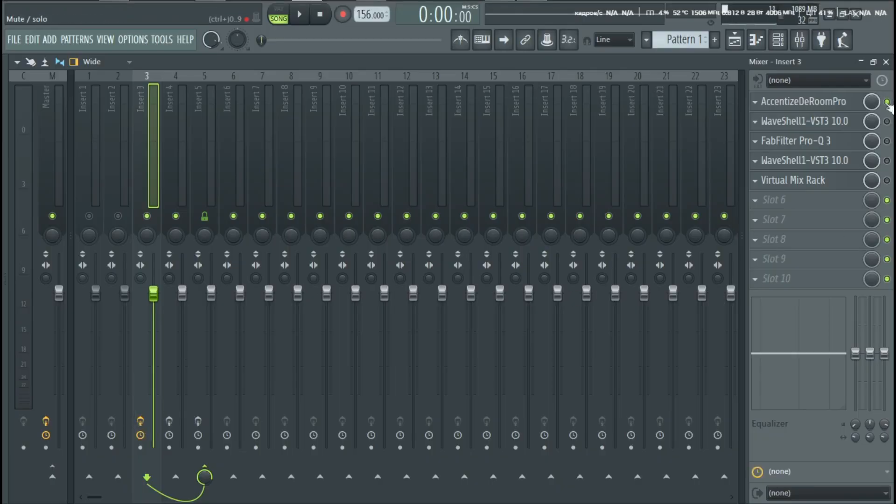
Step: Mute Insert 4 and compare Insert 3's playback with AccentizeDeRoomPro bypassed and active, leaving the plugin enabled
key(space)
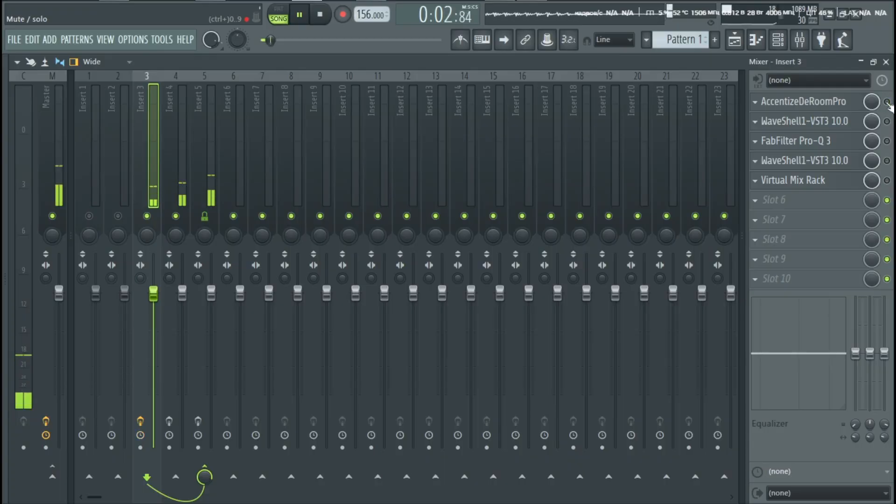
click(176, 216)
click(886, 101)
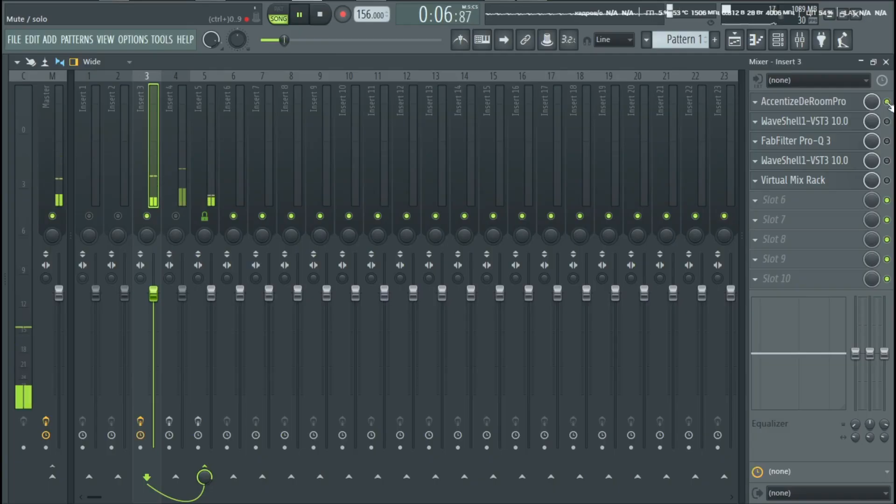
click(887, 102)
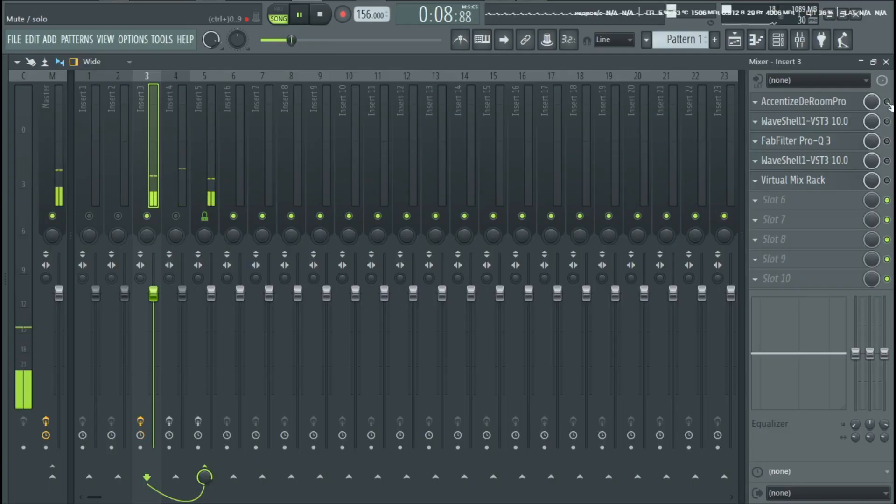
click(886, 102)
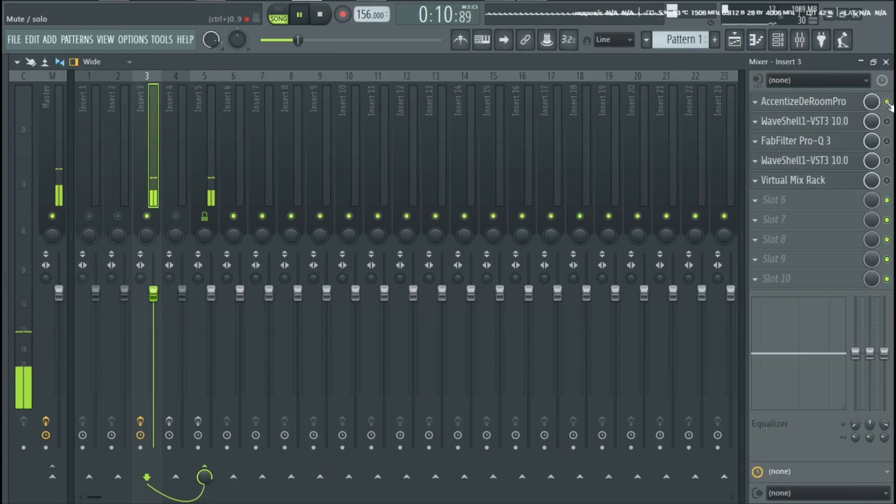
click(887, 102)
click(887, 102)
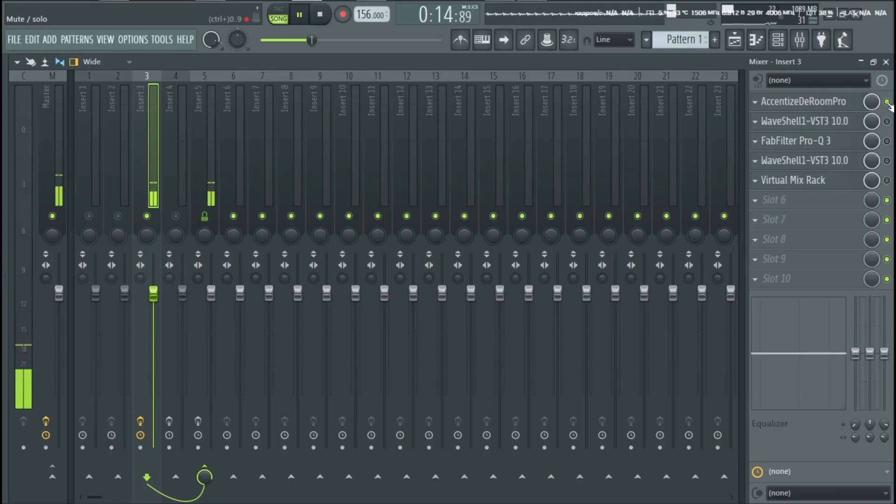
click(887, 102)
key(space)
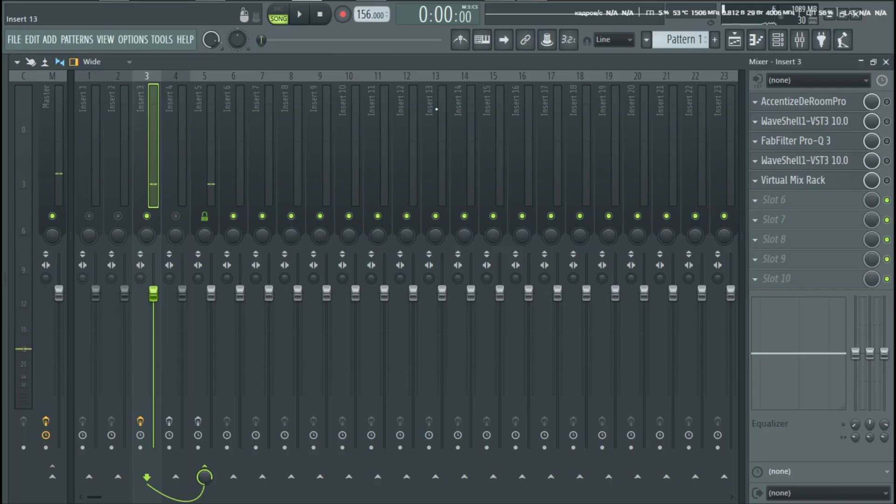
click(887, 102)
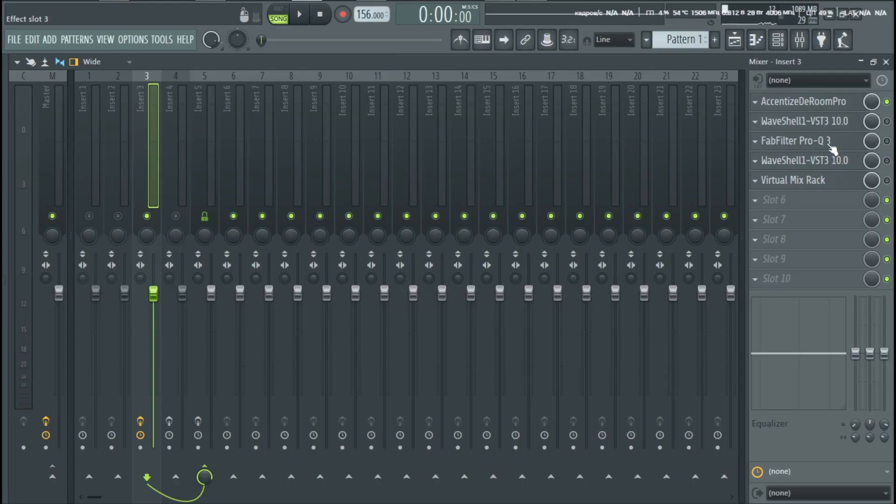
Step: Enable the WaveShell effect in slot 2 of Insert 3 and review its Audio Track gate settings
click(818, 125)
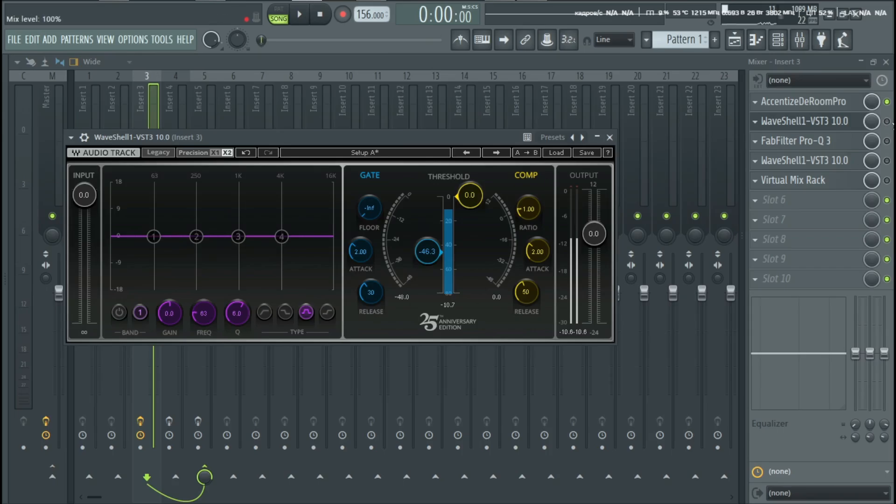
click(887, 121)
click(784, 124)
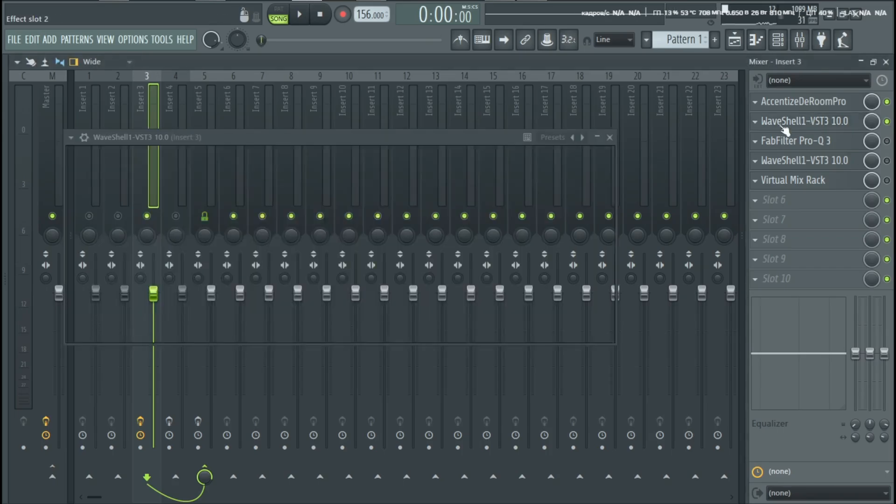
drag(433, 140, 501, 105)
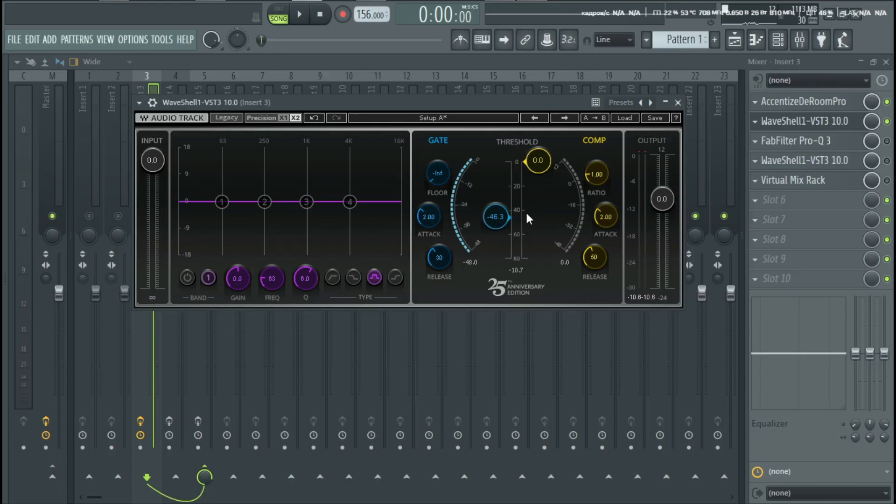
click(677, 102)
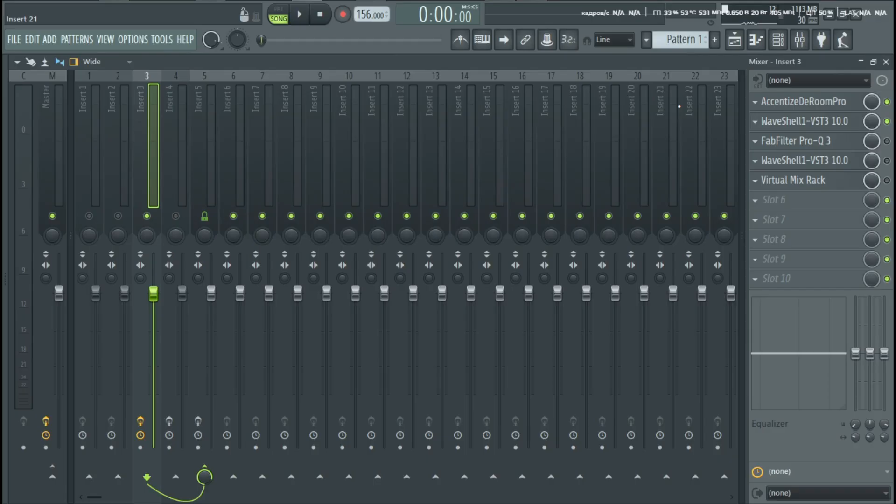
Step: Enable FabFilter Pro-Q 3 on Insert 3 and review the low-cut and bell bands of its EQ curve
click(887, 141)
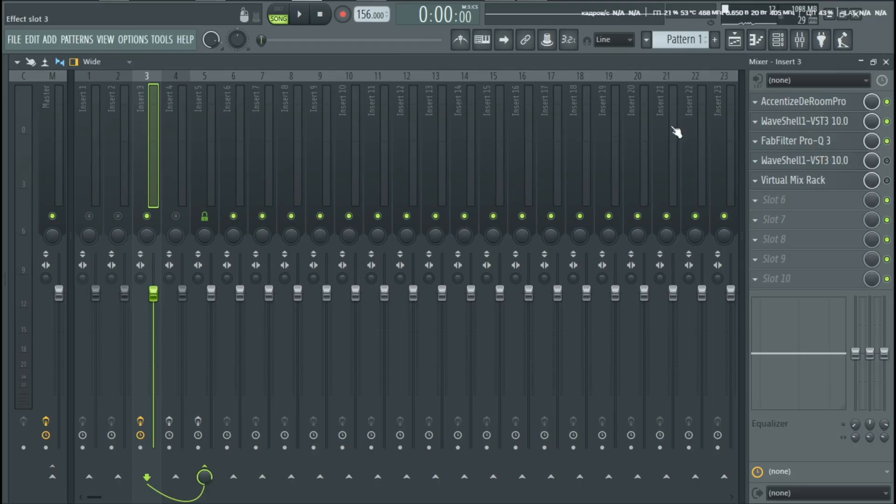
click(803, 141)
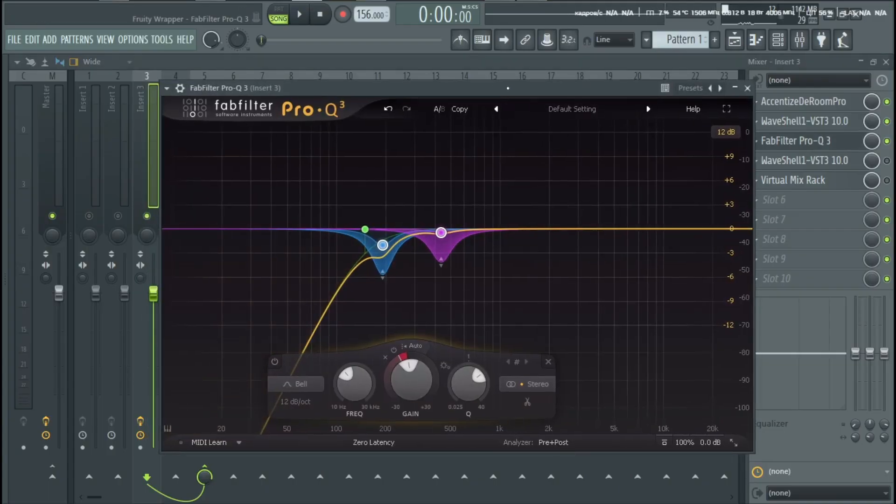
mouse_move(332, 212)
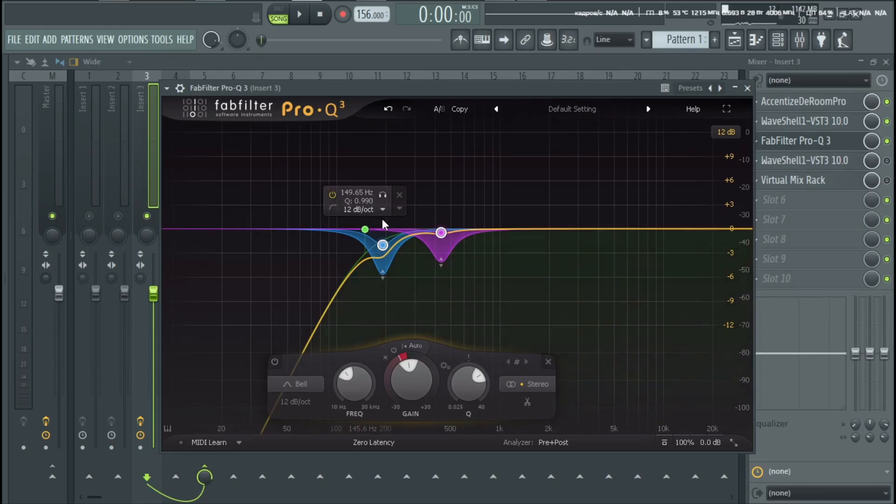
mouse_move(388, 267)
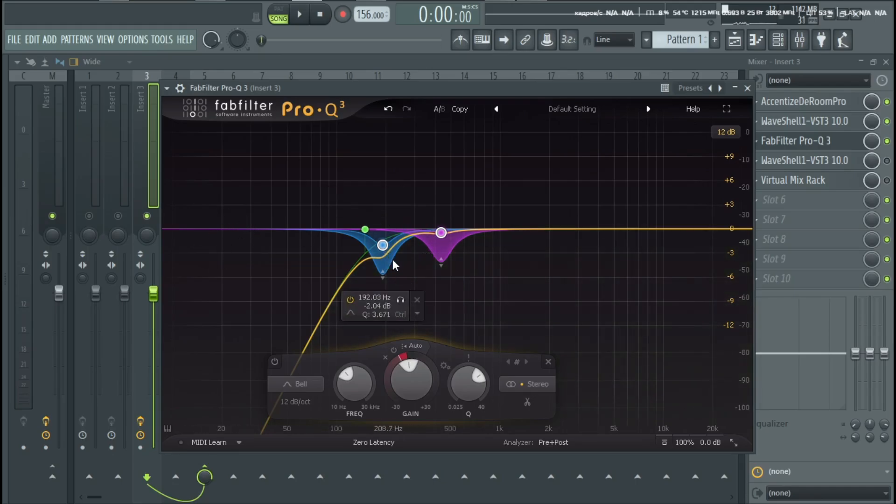
mouse_move(443, 254)
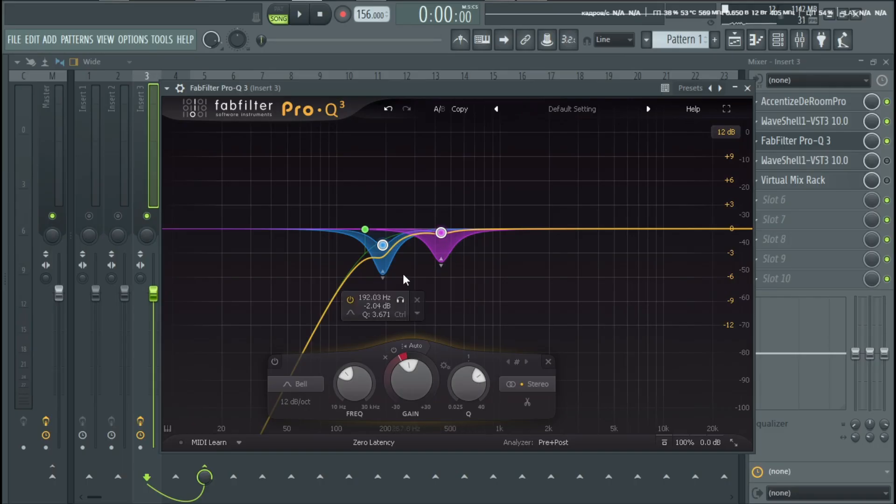
click(747, 88)
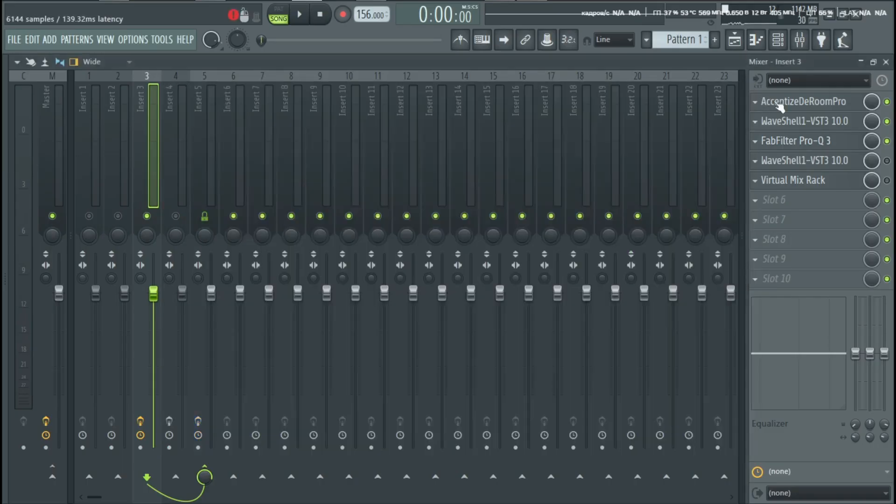
Step: Compare Insert 3's playback with FabFilter Pro-Q 3 bypassed and active
key(space)
click(886, 142)
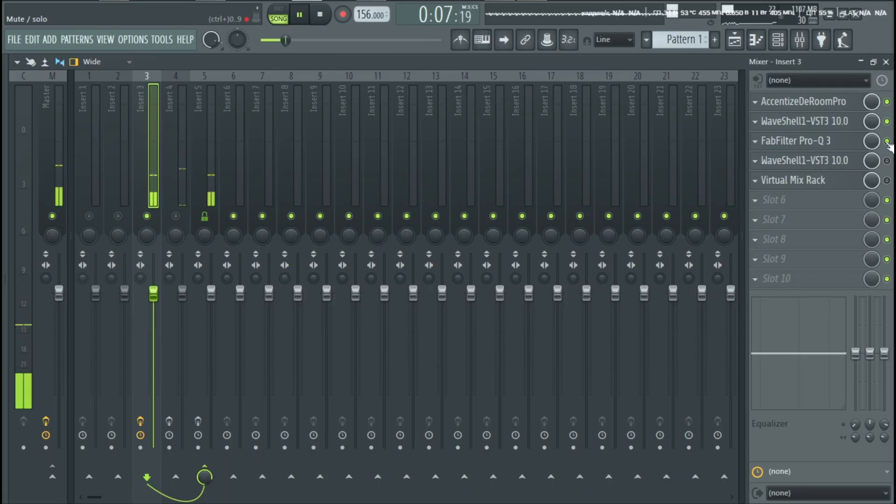
click(886, 141)
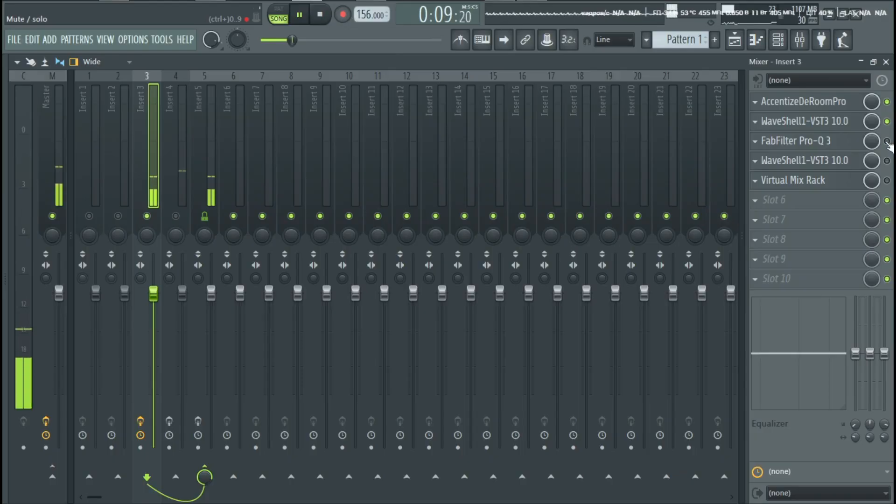
click(887, 141)
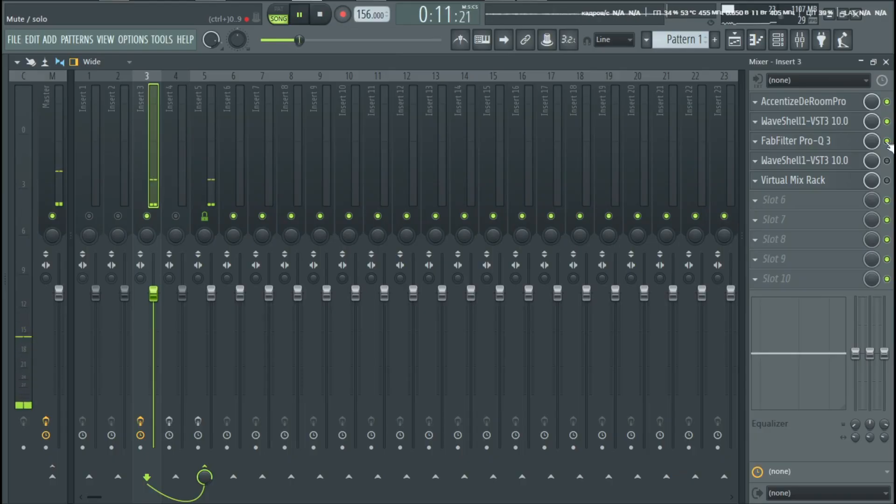
click(887, 141)
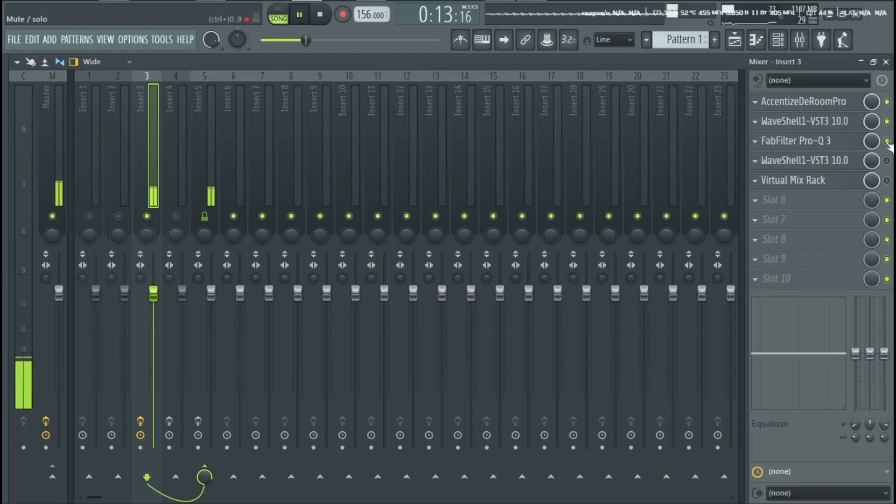
key(space)
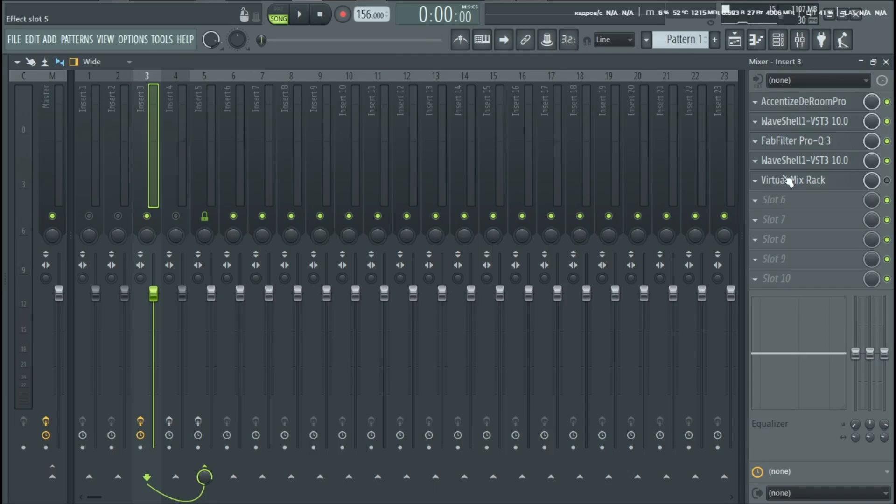
Step: Review the gain and peak reduction settings of the CLA-2A compressor in slot 4 of Insert 3
click(815, 164)
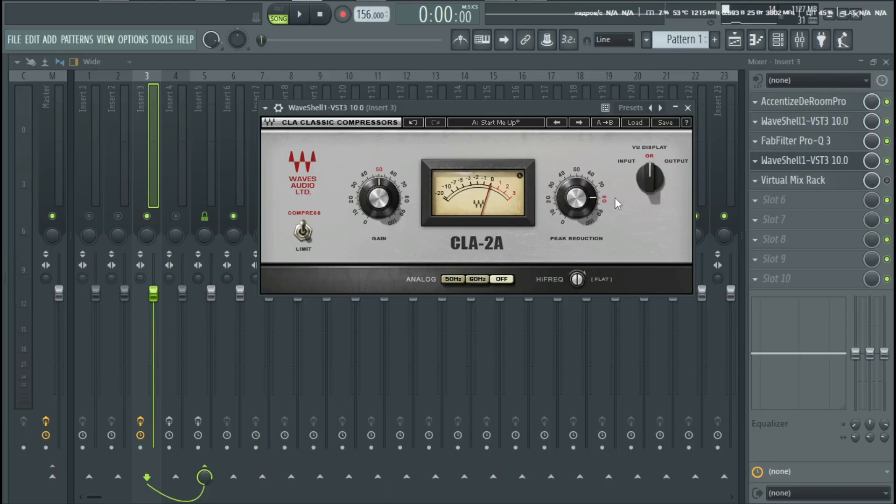
mouse_move(586, 205)
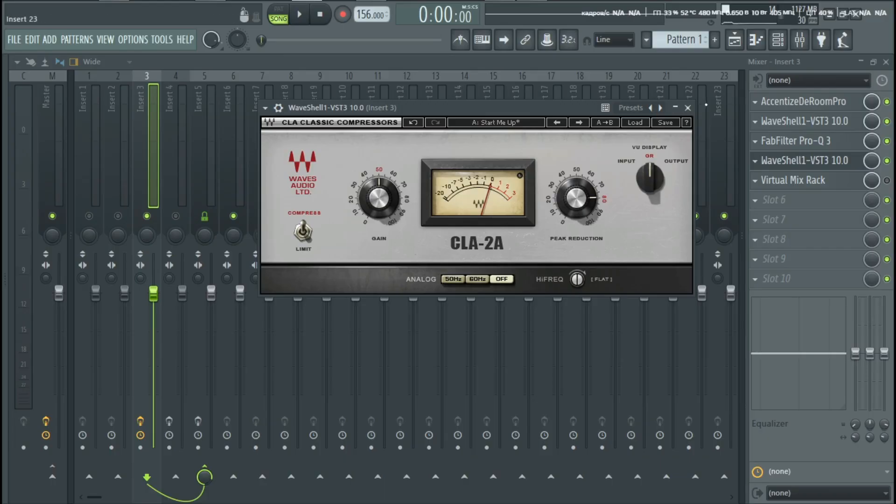
click(688, 109)
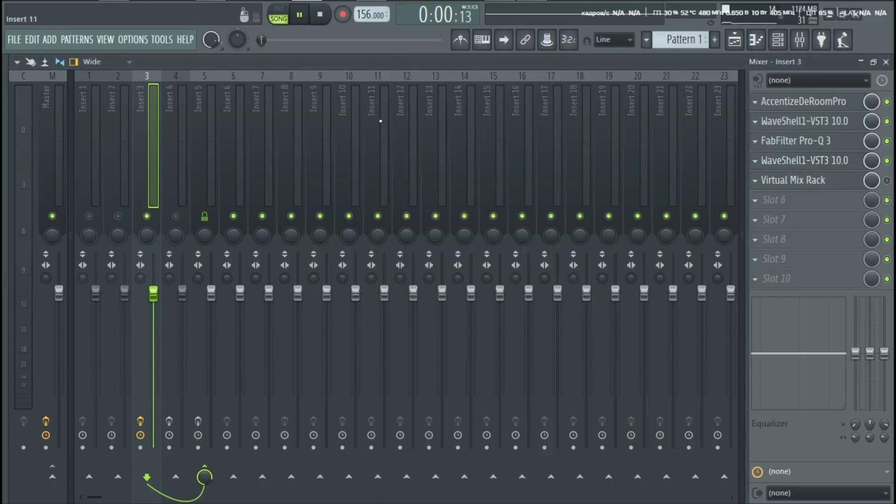
Step: Compare Insert 3's playback with the slot 4 CLA-2A compressor bypassed and active, and enable Virtual Mix Rack
click(887, 161)
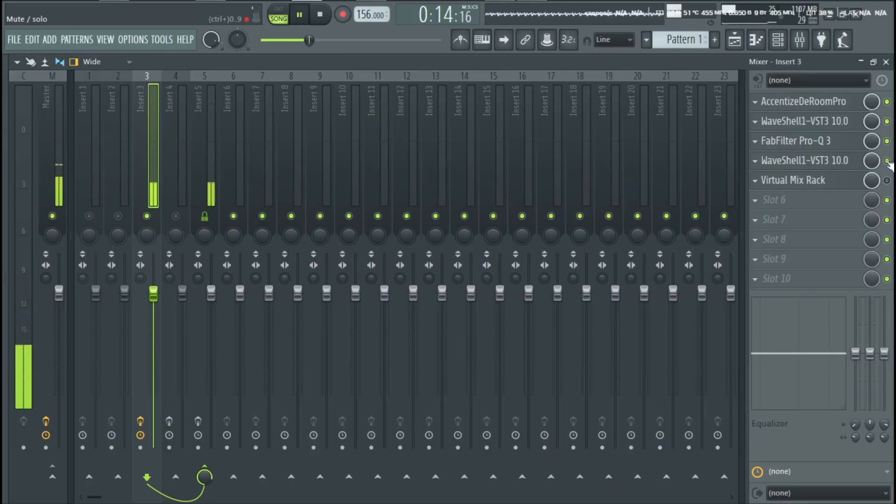
click(886, 160)
key(space)
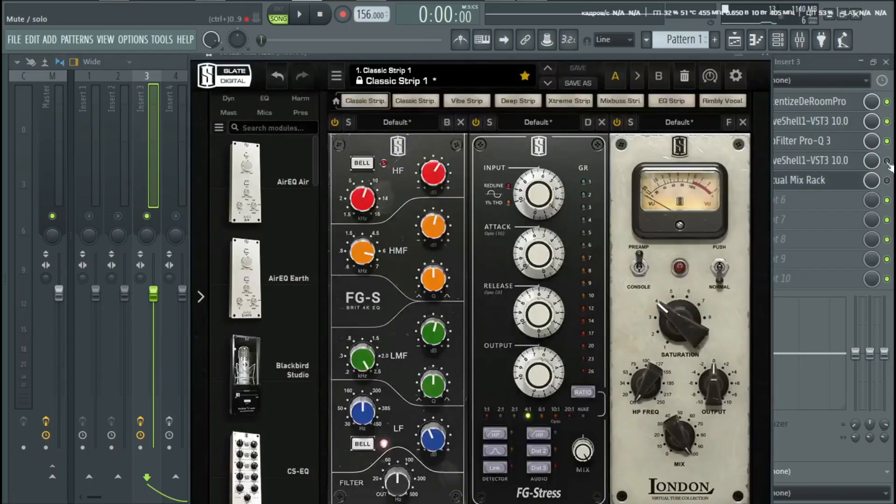
click(887, 161)
click(887, 181)
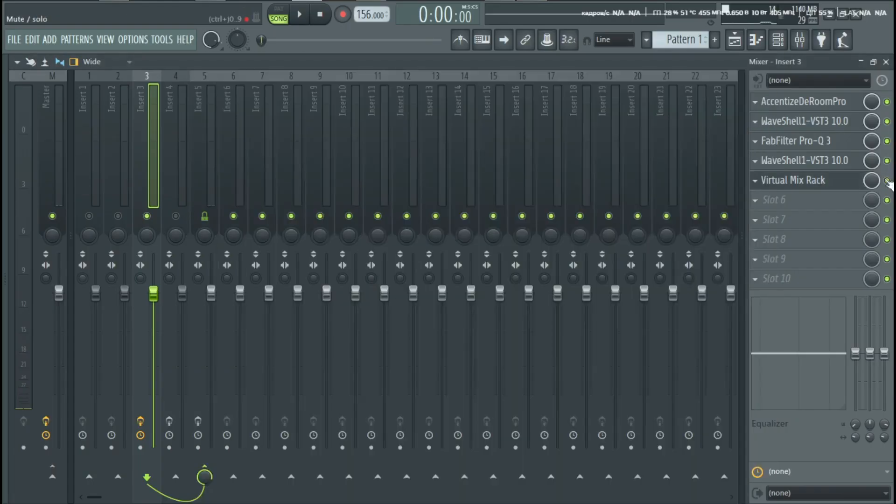
Step: Open Virtual Mix Rack on Insert 3 and leave only its FG-S EQ module active
click(813, 187)
drag(559, 58, 530, 56)
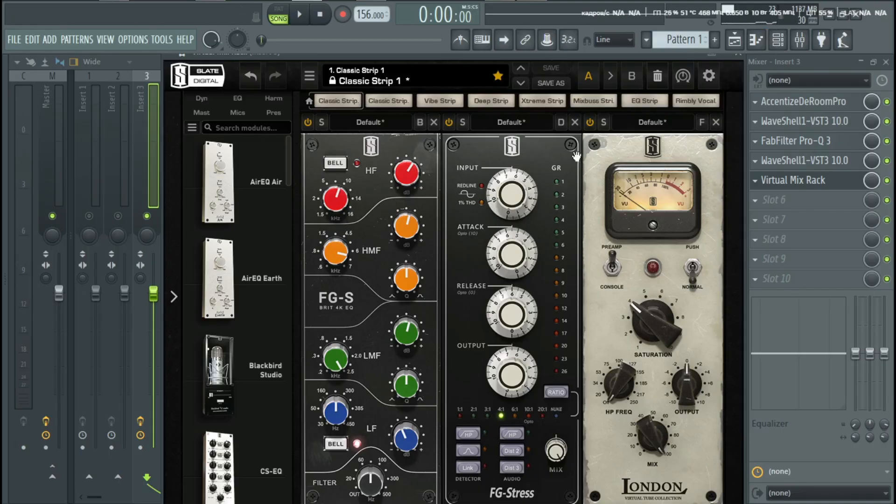
drag(464, 54, 471, 53)
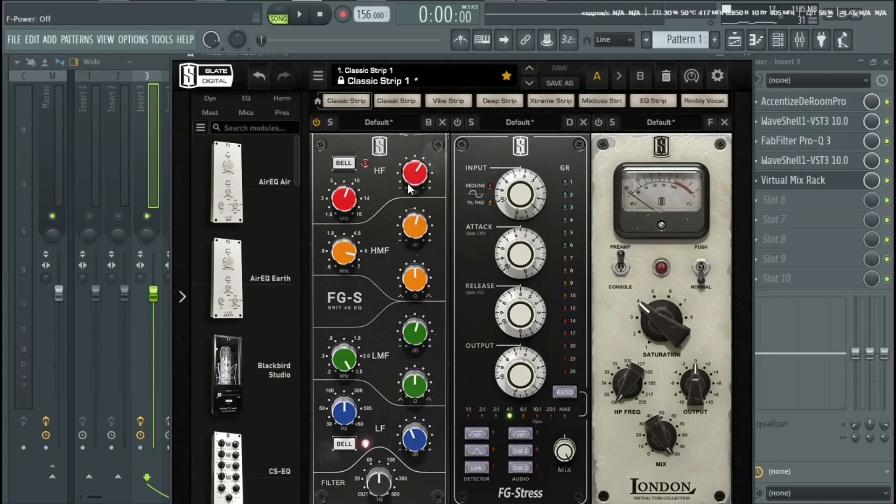
Step: Review the FG-S EQ's high-frequency gain and its low-frequency gain, frequency and Bell settings
mouse_move(424, 194)
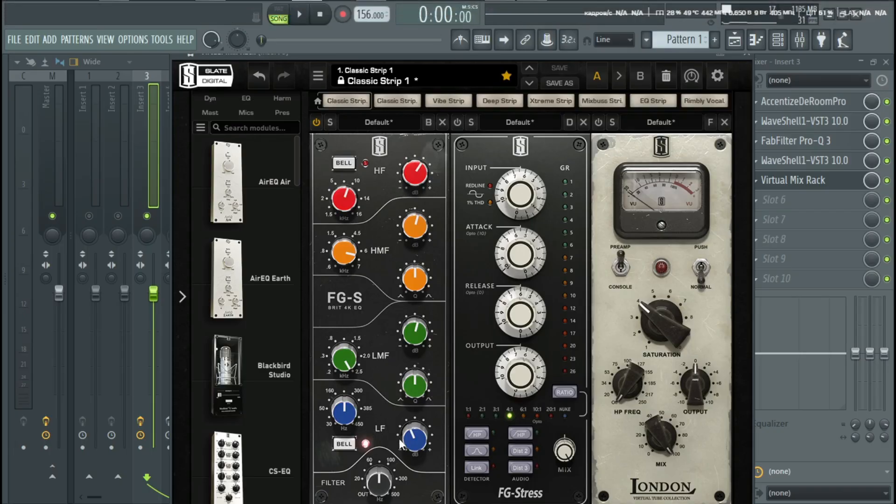
mouse_move(411, 440)
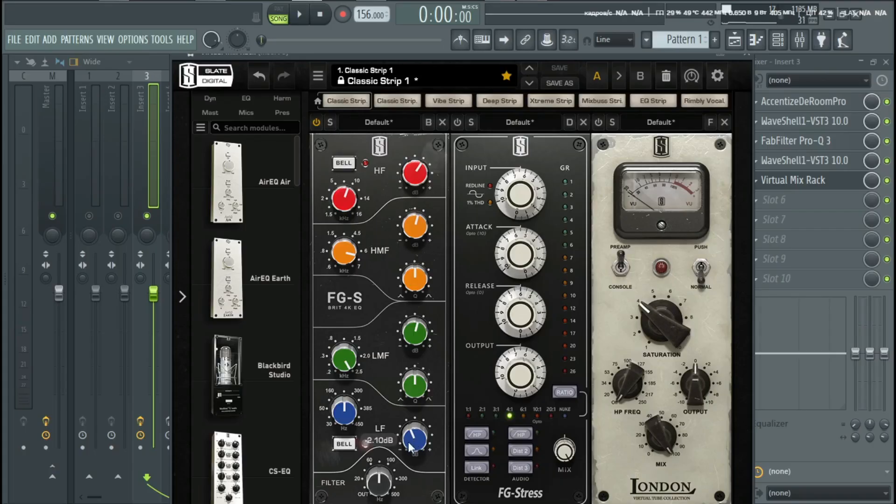
click(413, 442)
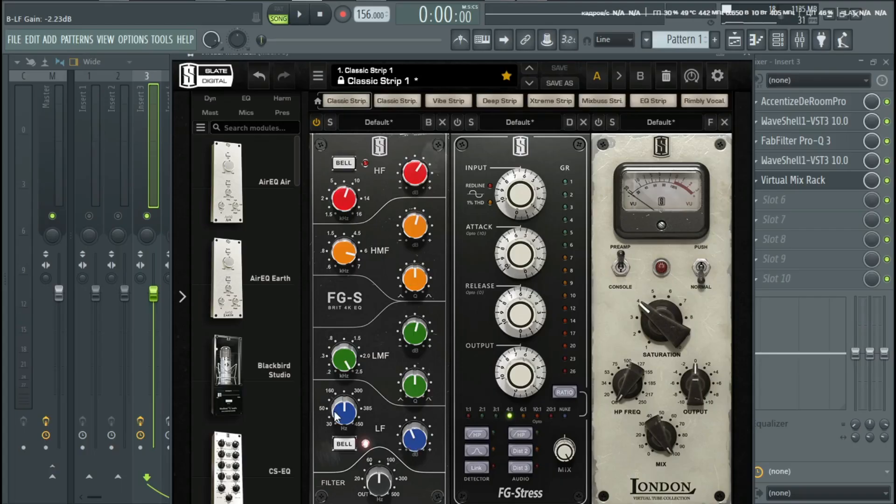
mouse_move(338, 416)
drag(338, 414, 339, 413)
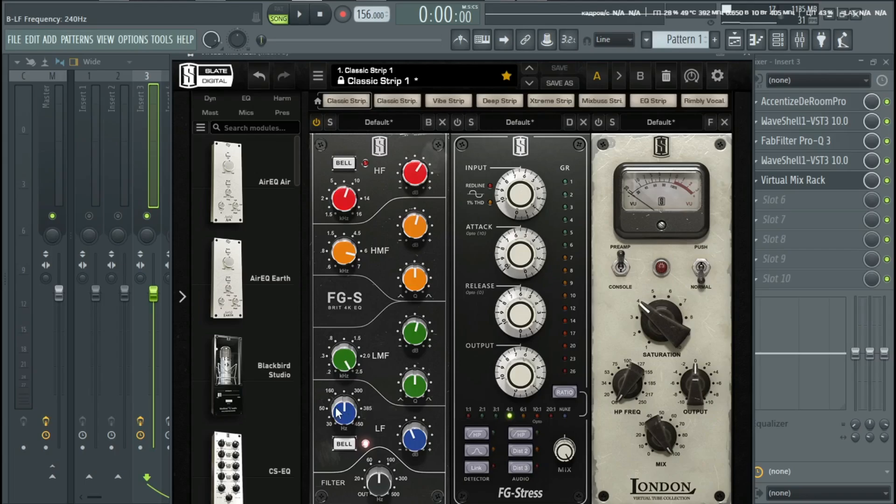
click(346, 446)
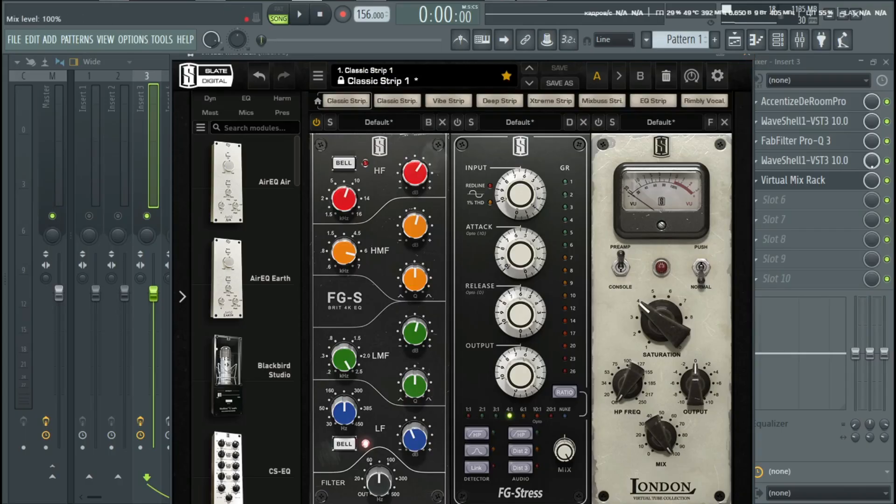
Step: Compare Insert 3's playback with the FG-S EQ module bypassed and active
key(space)
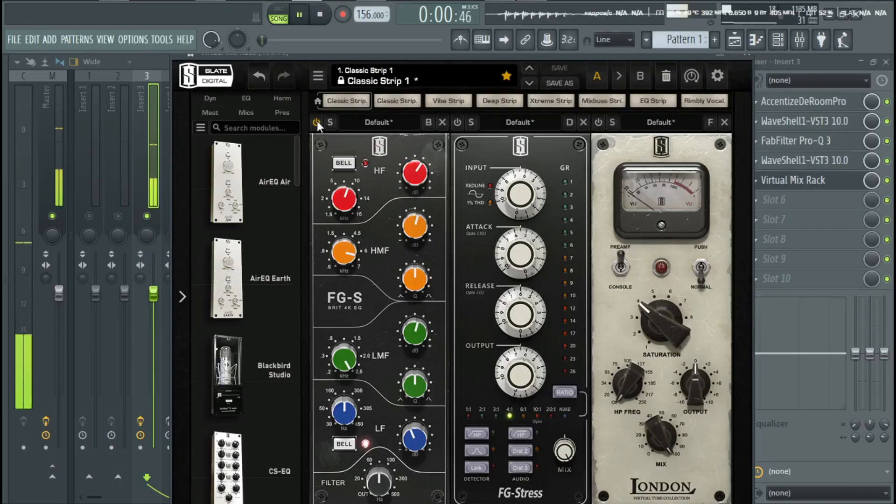
click(318, 122)
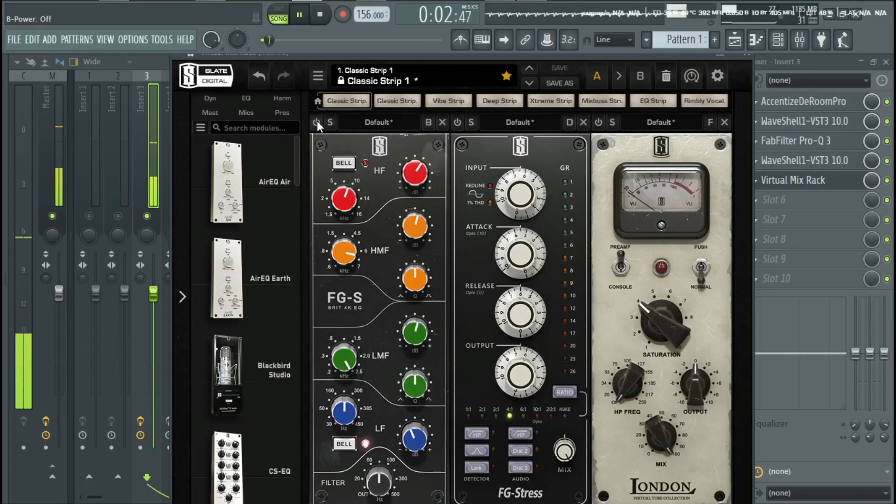
click(317, 121)
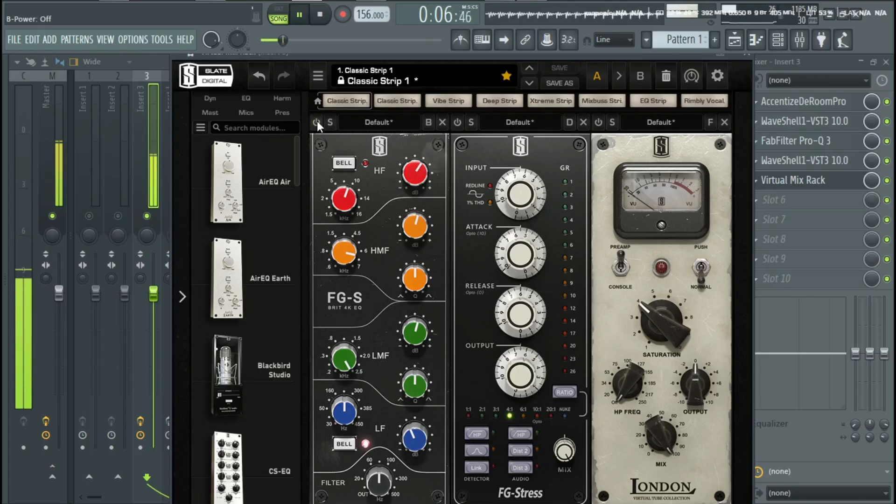
click(317, 122)
click(318, 122)
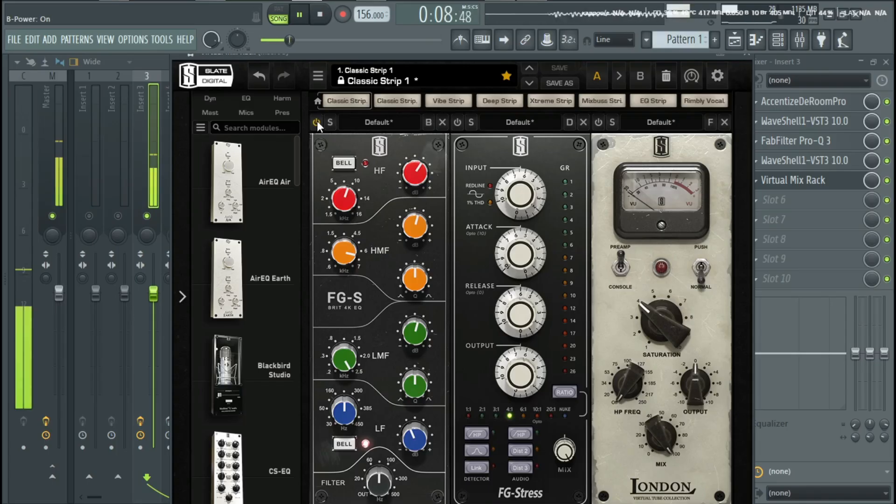
click(318, 122)
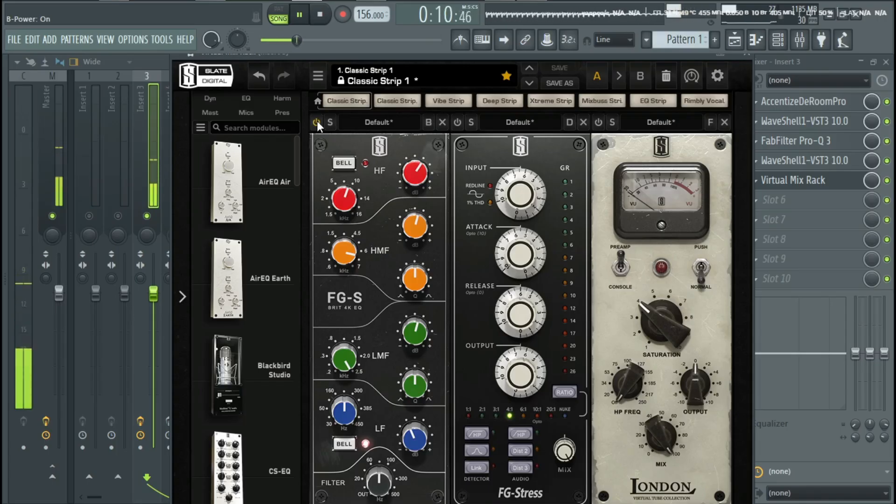
click(317, 122)
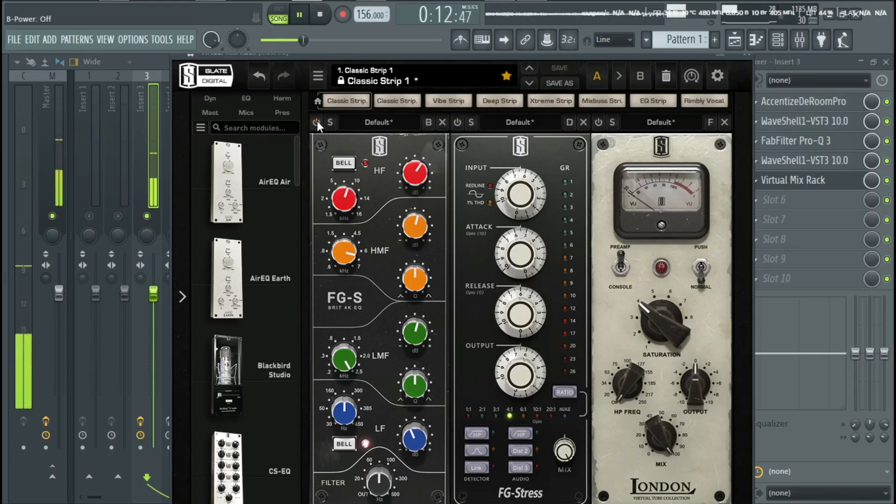
click(318, 122)
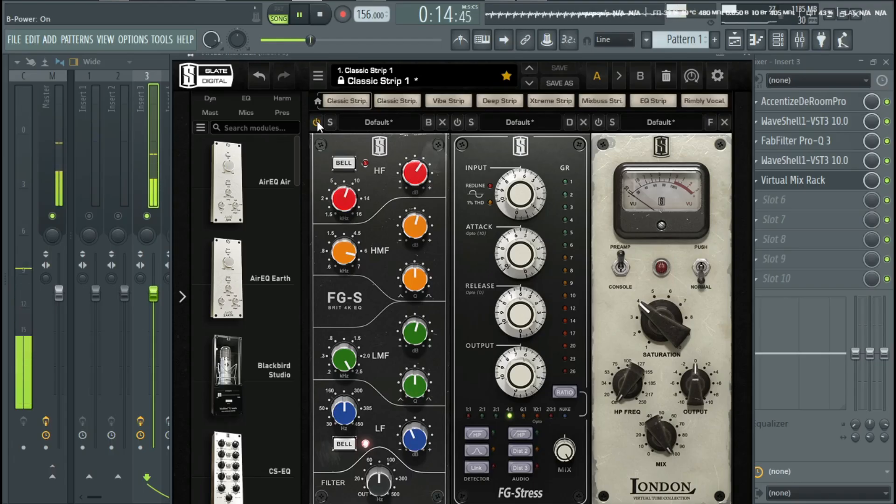
key(space)
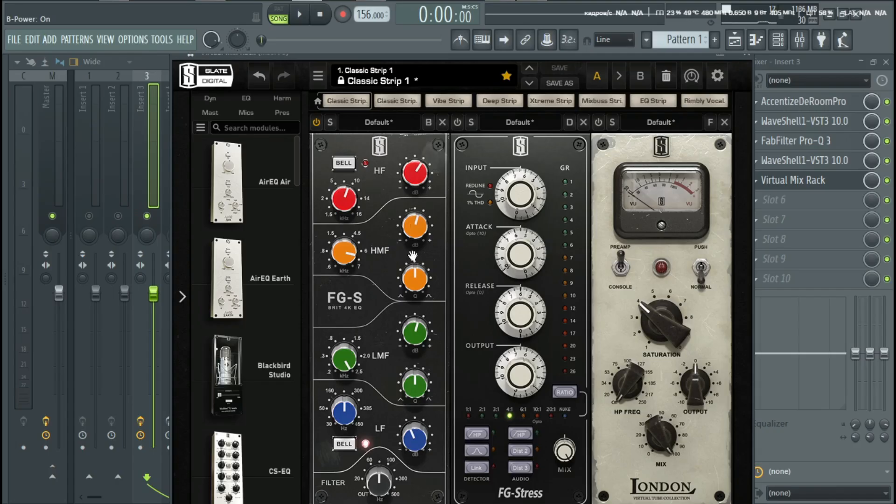
Step: Enable the FG-Stress compressor module and review its input, attack, release and output settings
click(457, 122)
mouse_move(516, 199)
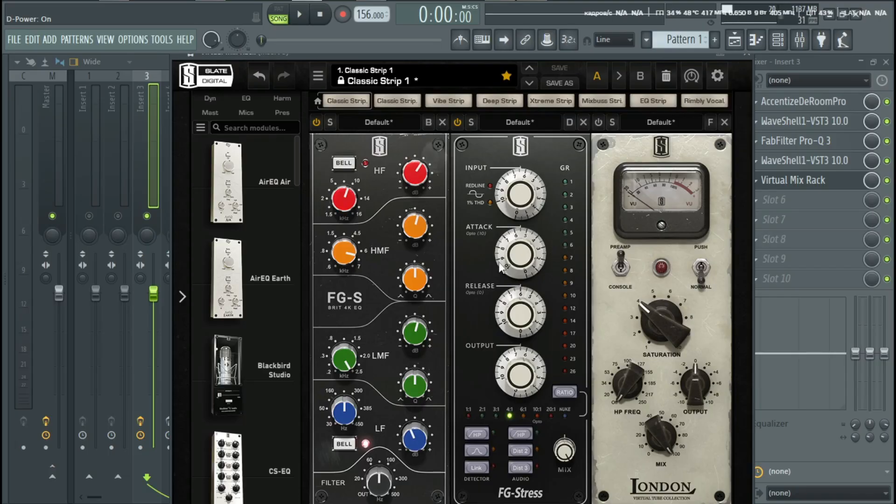
mouse_move(515, 264)
mouse_move(531, 325)
mouse_move(525, 379)
Step: Compare Insert 3's playback with the FG-Stress compressor bypassed and active, leaving the module enabled
key(space)
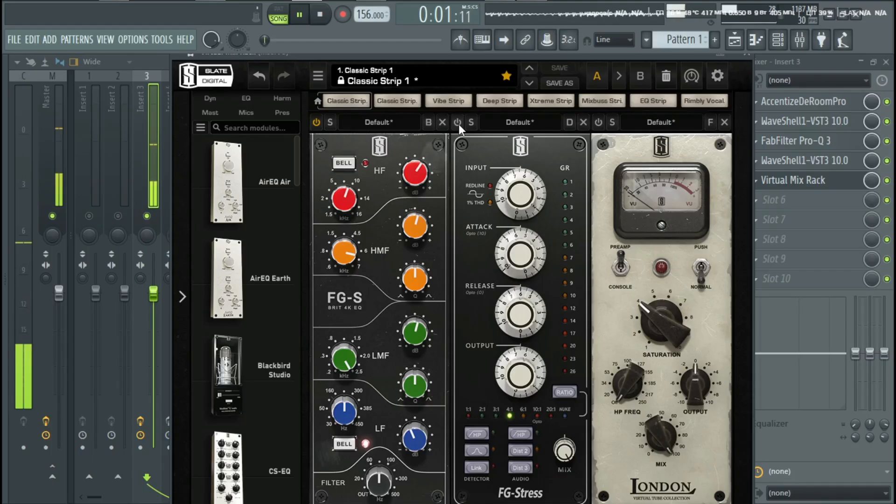
click(458, 122)
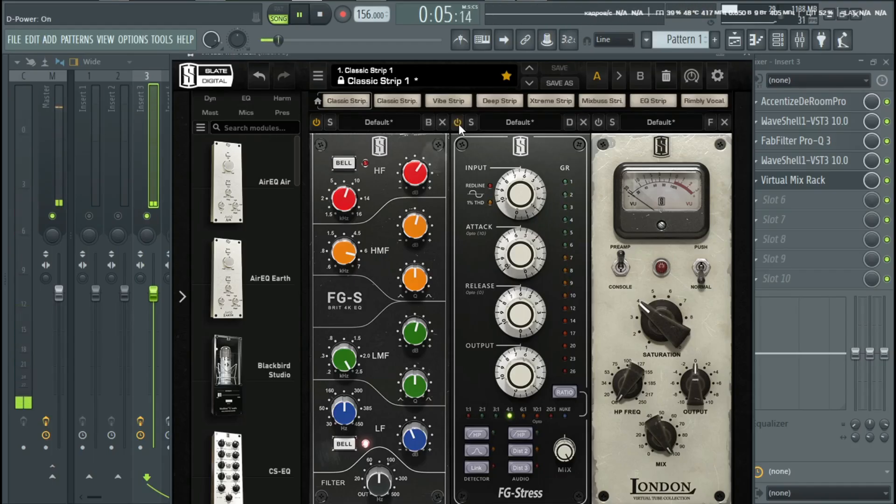
click(458, 122)
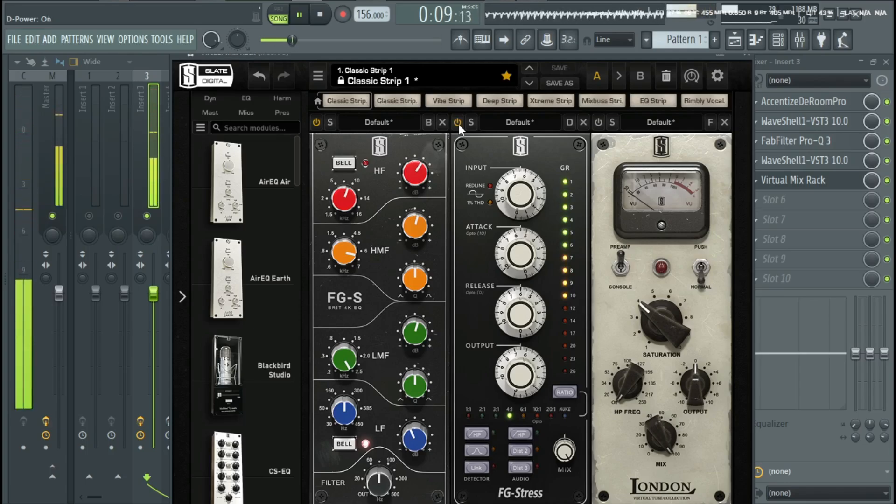
click(458, 123)
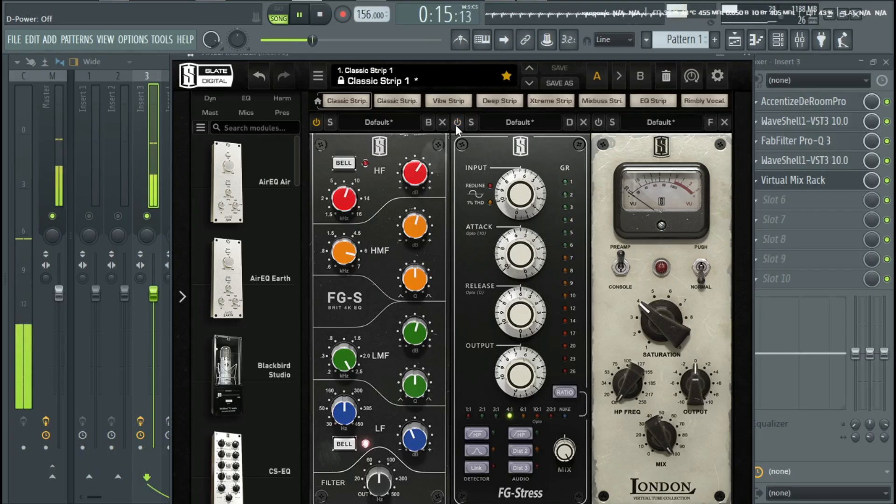
click(457, 122)
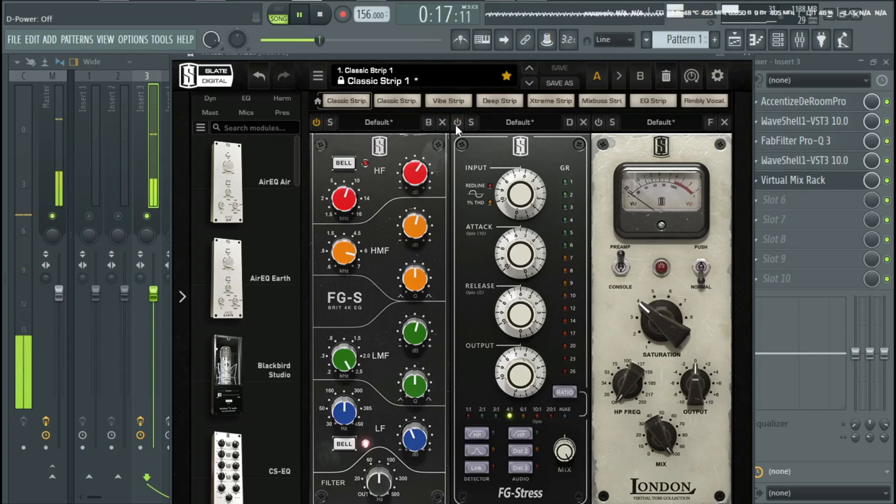
click(457, 122)
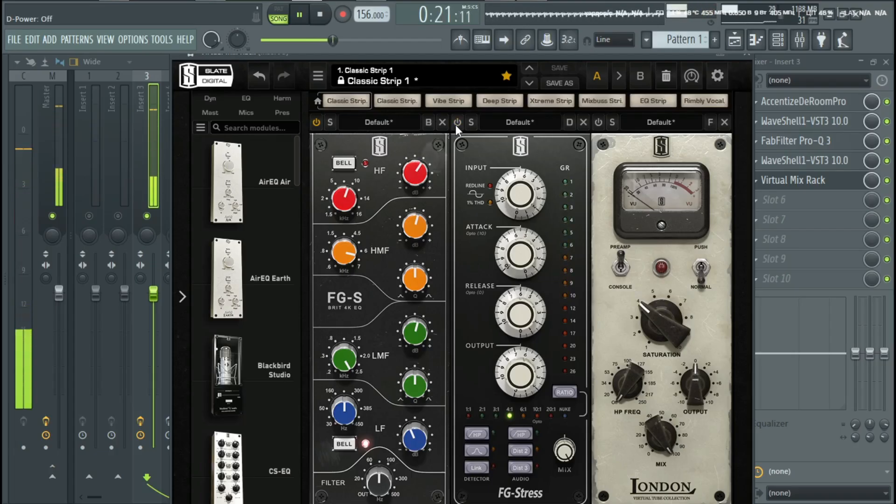
click(456, 123)
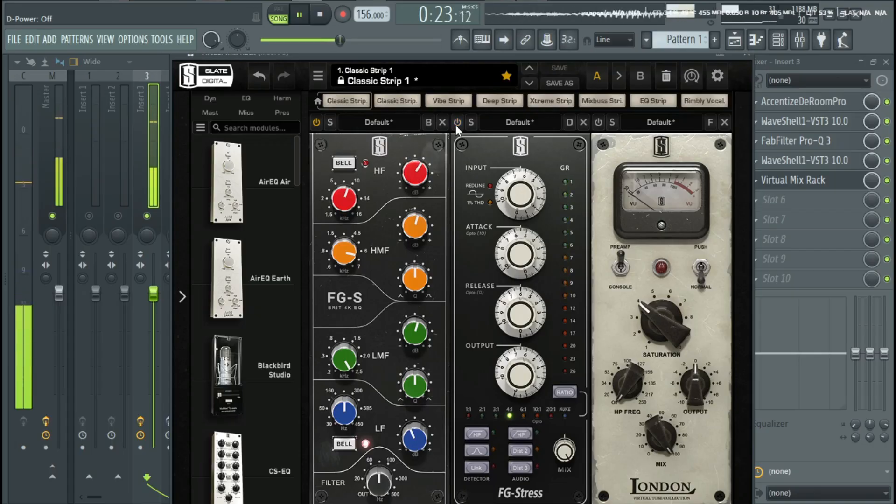
key(space)
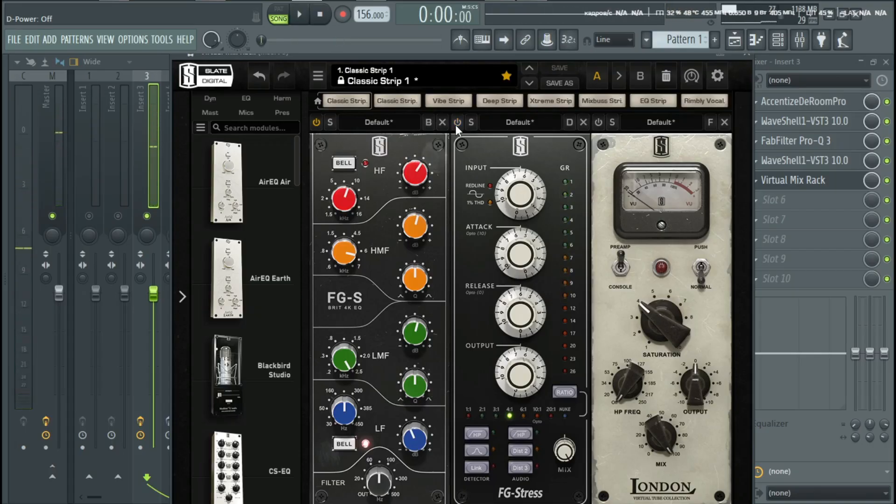
click(457, 123)
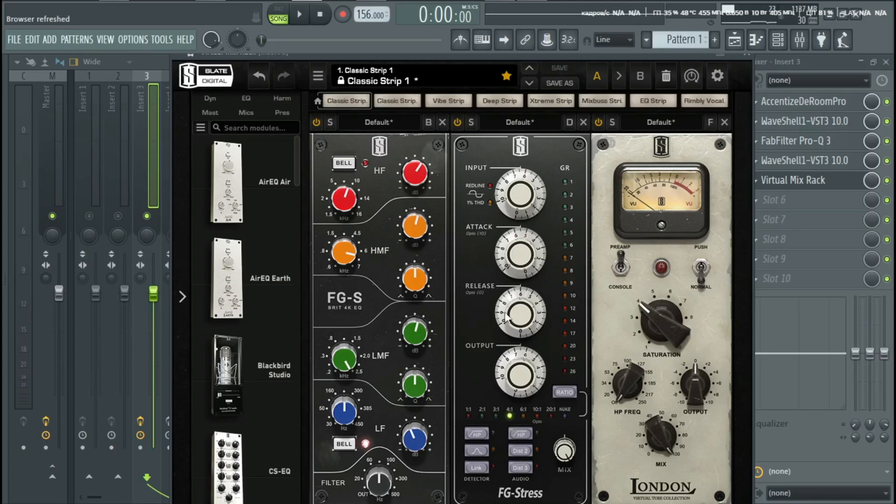
Step: Compare Insert 3's playback with the London saturation module bypassed and active, leaving it enabled
mouse_move(506, 317)
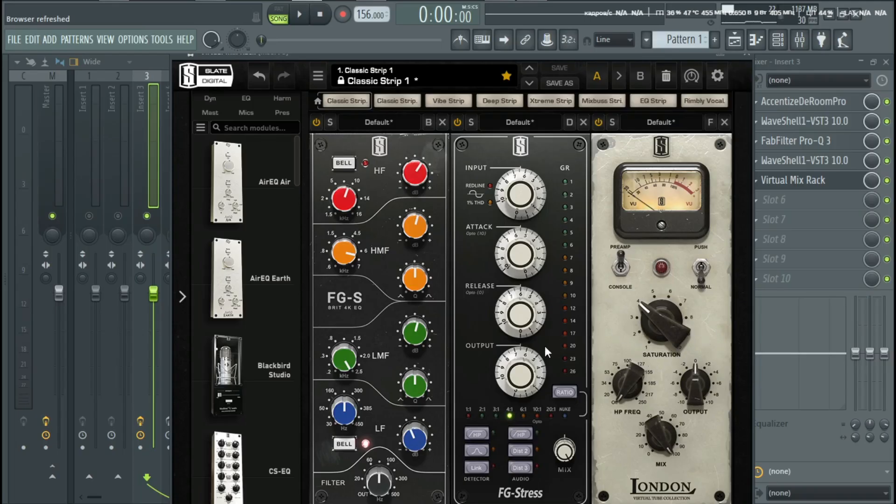
click(599, 122)
key(space)
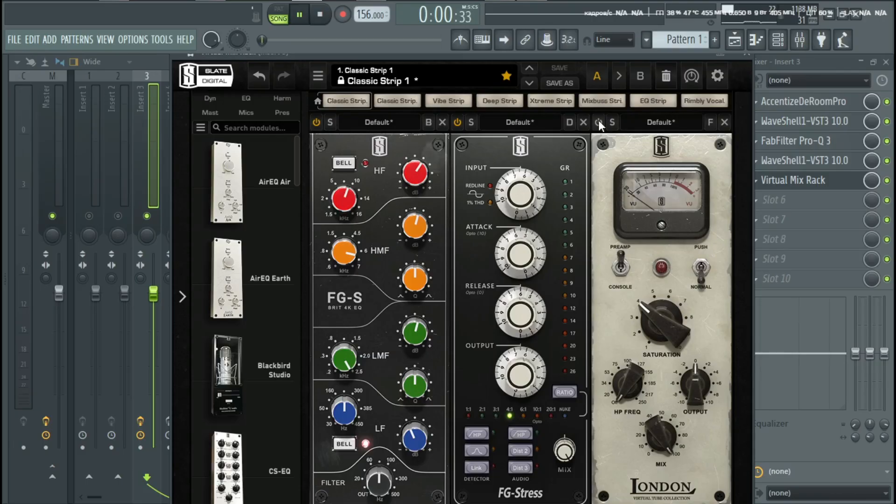
click(599, 121)
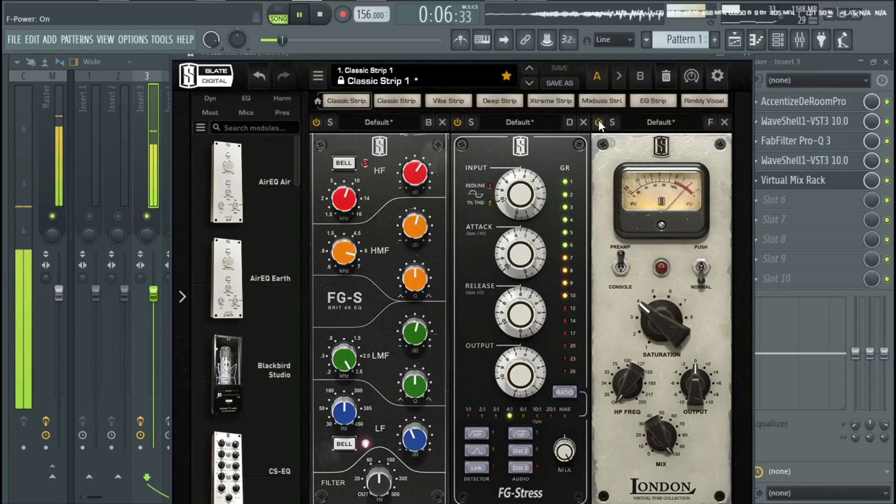
click(599, 121)
click(598, 122)
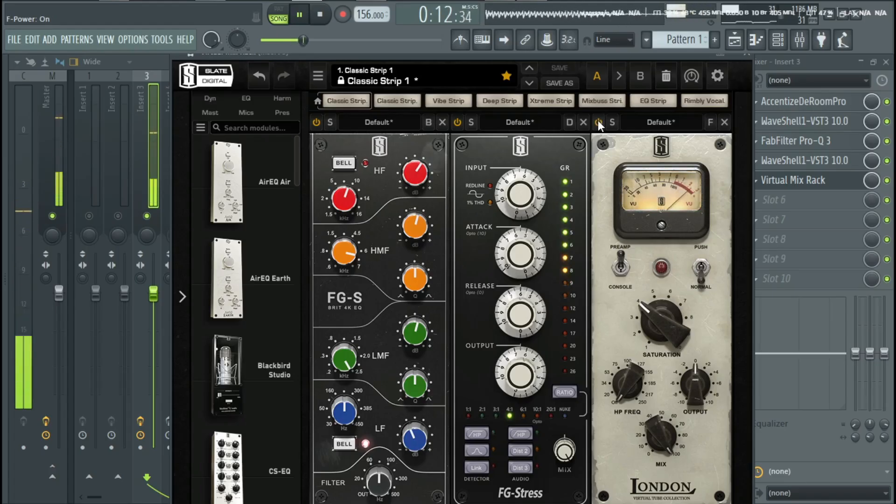
click(599, 122)
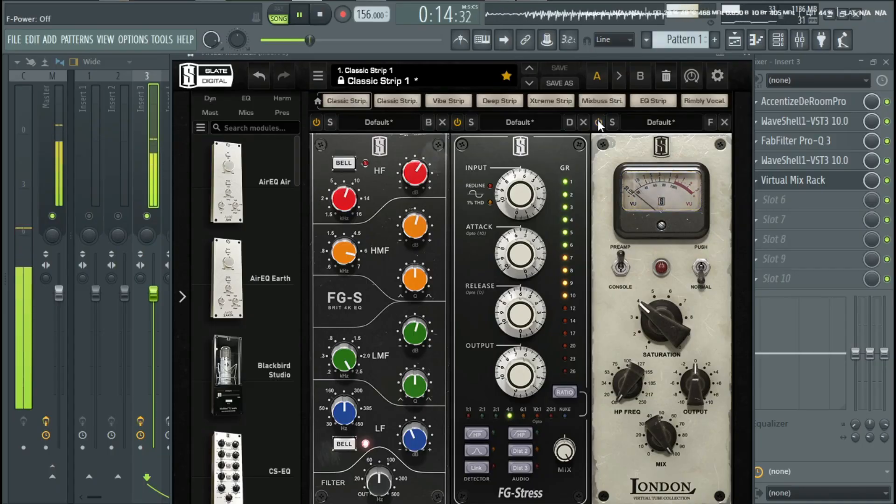
click(598, 121)
key(space)
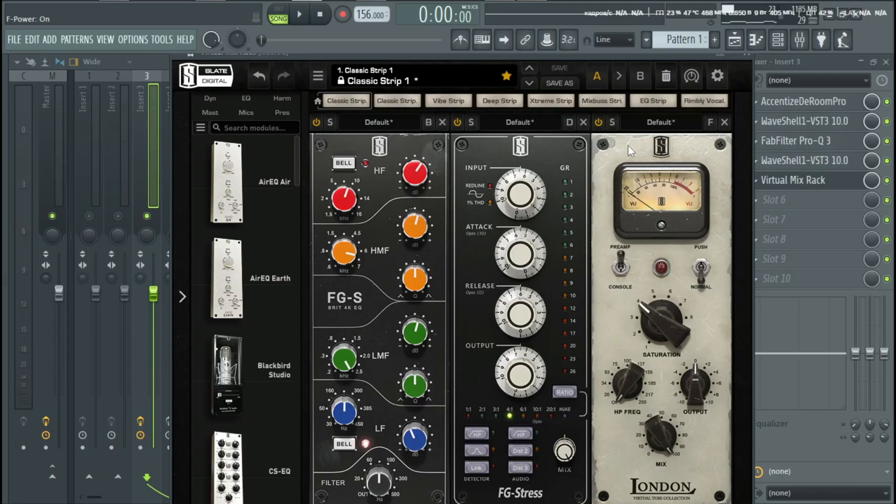
Step: Unmute mixer track Insert 4 and open its Fruity Flangus effect in place of Virtual Mix Rack
click(747, 53)
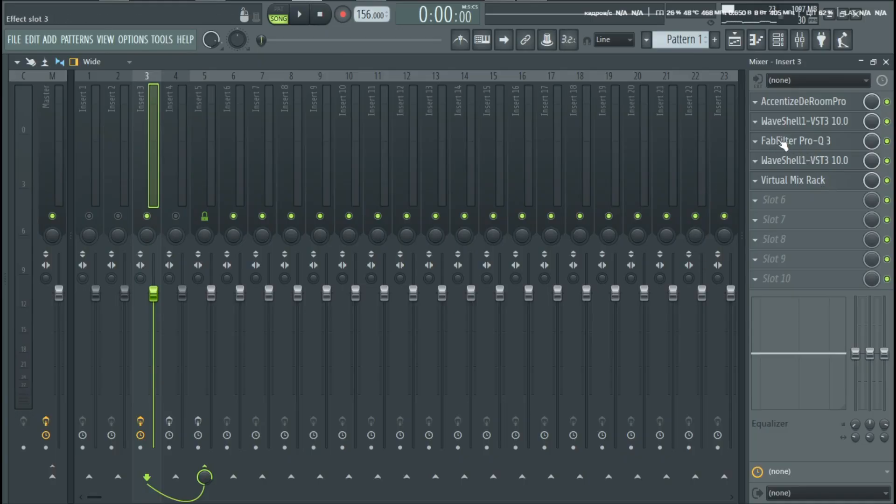
click(176, 216)
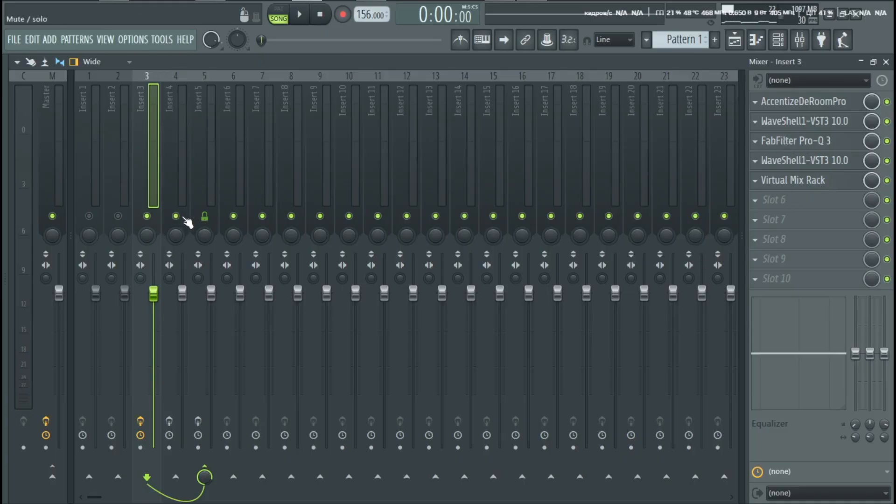
click(169, 191)
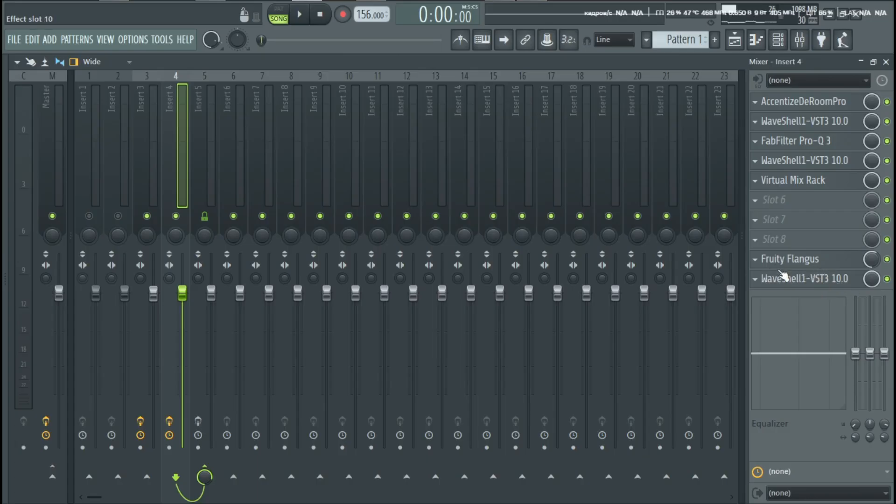
click(792, 260)
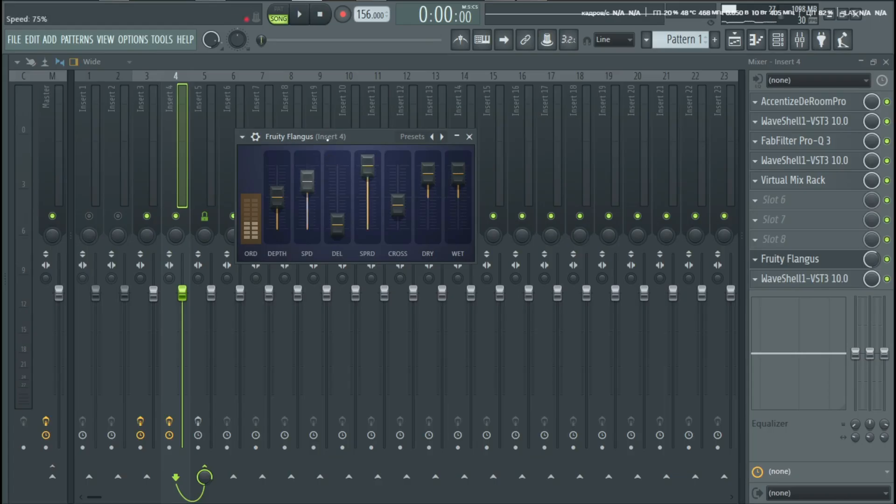
Step: Review the Fruity Flangus depth, speed, delay, spread, cross, dry and wet settings on Insert 4 and close the effect
drag(342, 138, 448, 137)
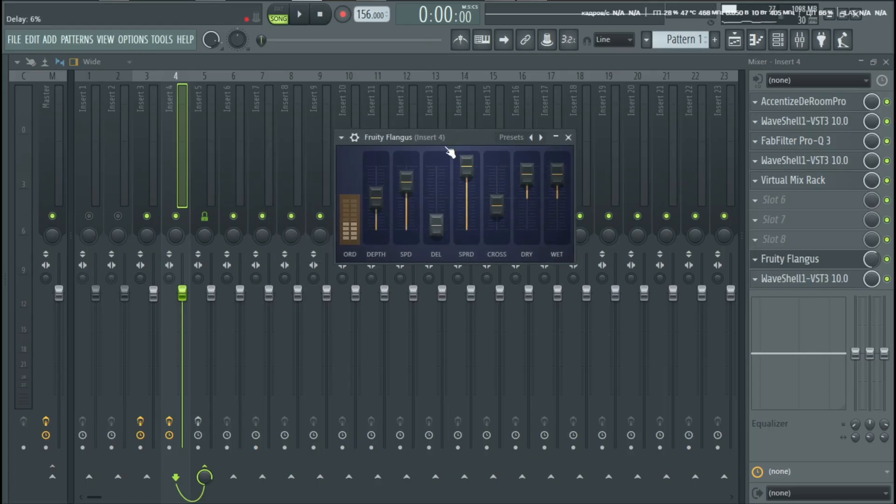
drag(450, 138, 468, 139)
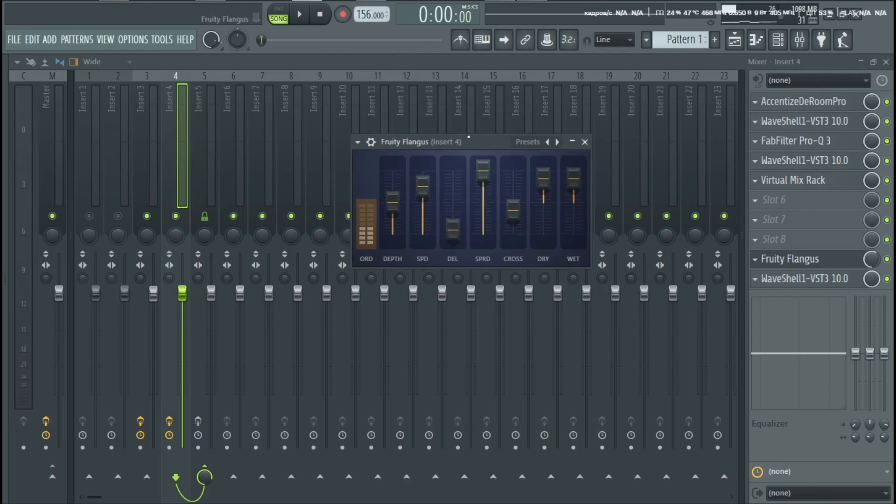
click(585, 142)
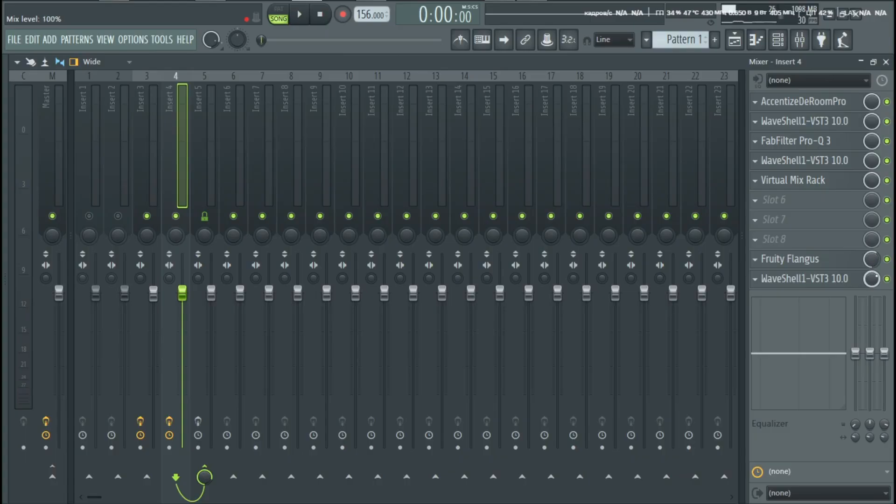
Step: Open the Waves Doubler on Insert 4, examine its voice pan, delay, detune and EQ settings, and close it
click(817, 280)
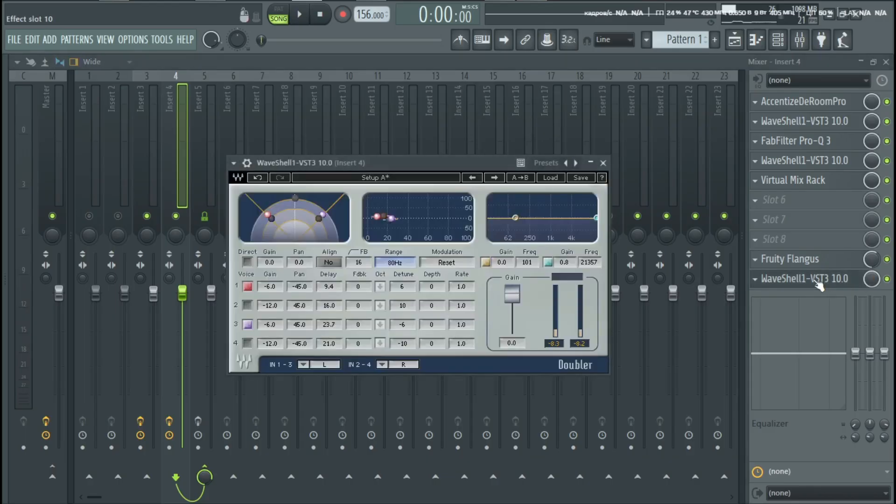
drag(447, 162, 515, 121)
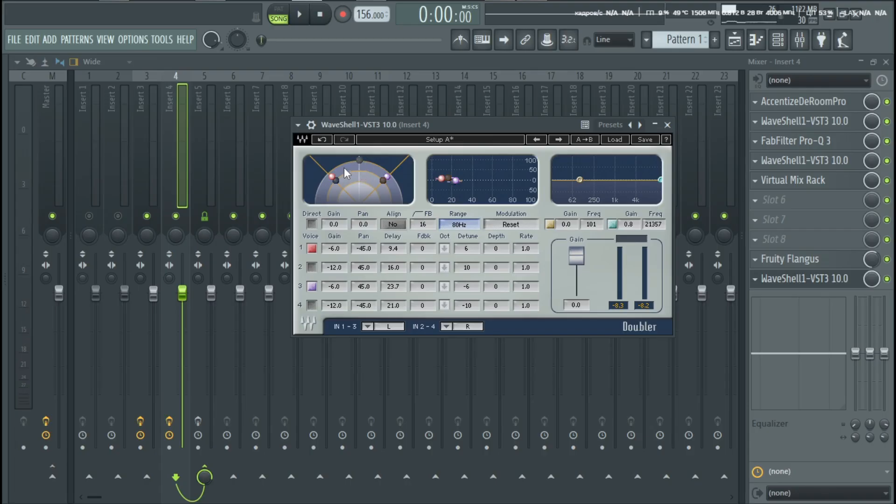
drag(377, 147, 395, 141)
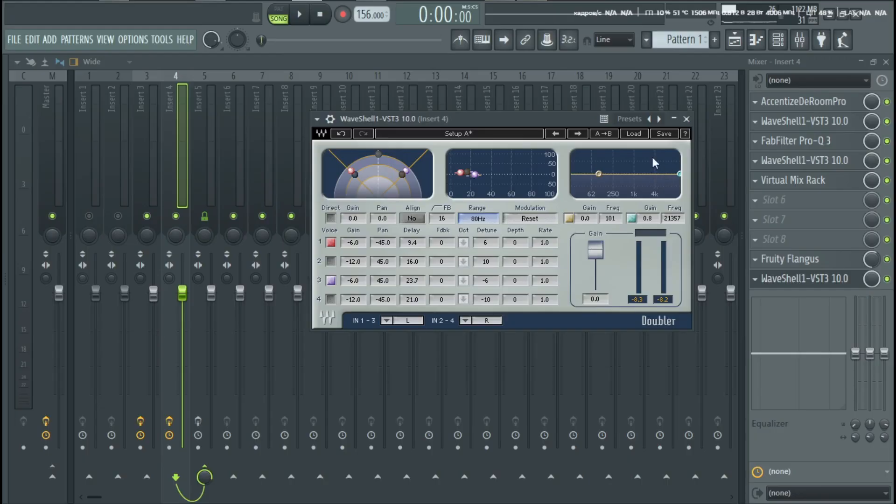
click(686, 120)
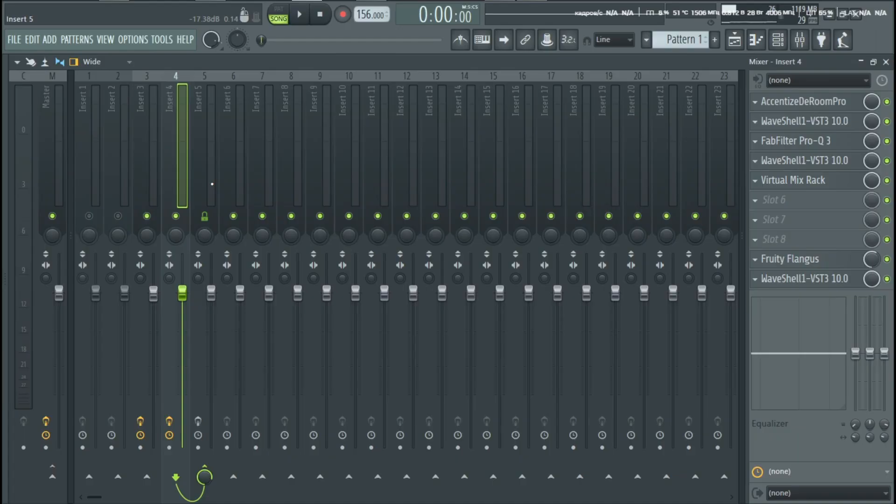
Step: Play the arrangement from just before bar 17 and compare the vocals with playlist Track 4 muted and unmuted, leaving it unmuted
click(886, 62)
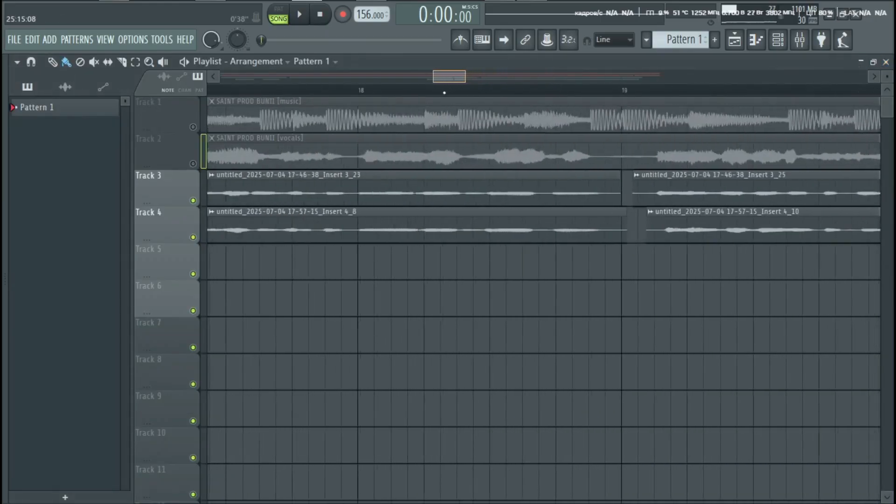
scroll(444, 93, left, 3)
click(241, 89)
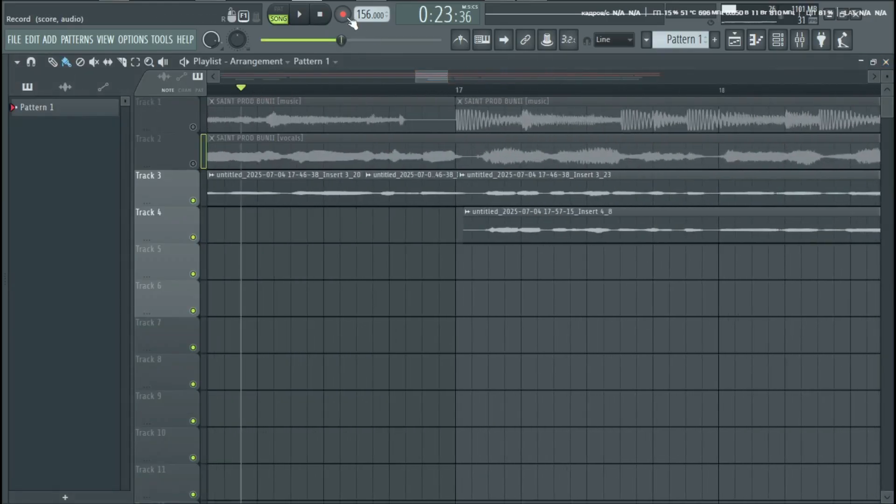
click(308, 18)
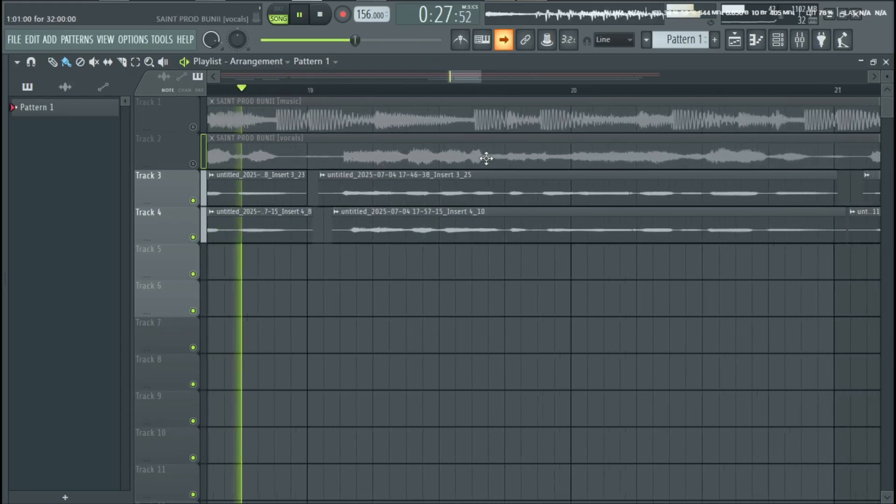
click(193, 237)
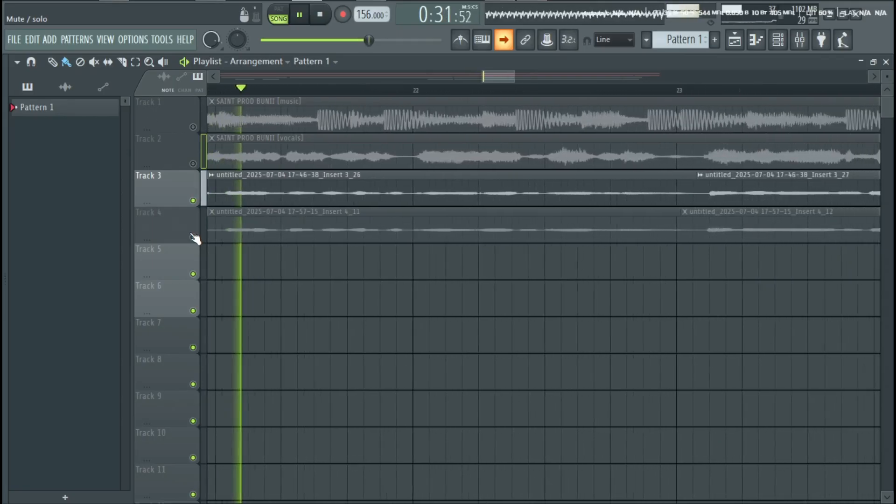
click(193, 237)
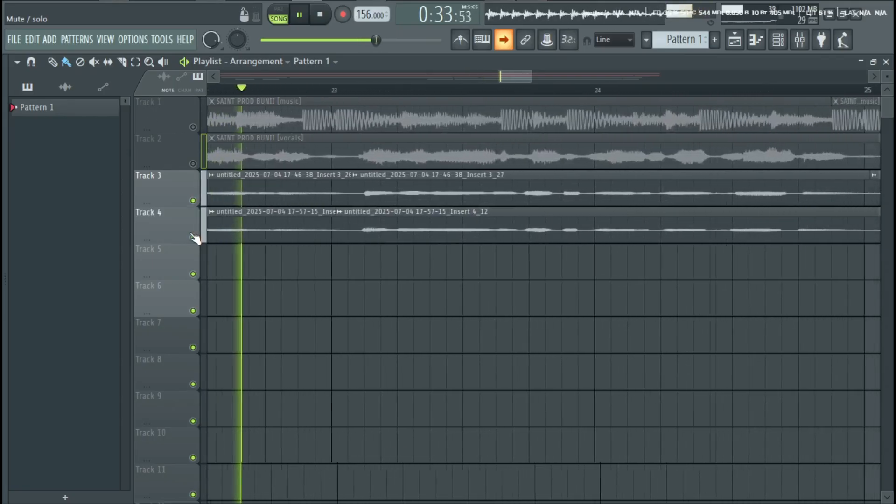
click(193, 237)
click(192, 237)
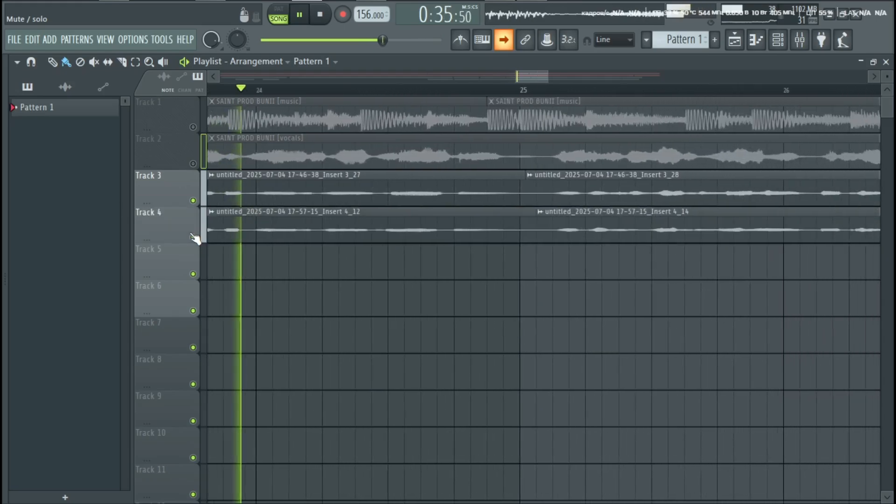
key(space)
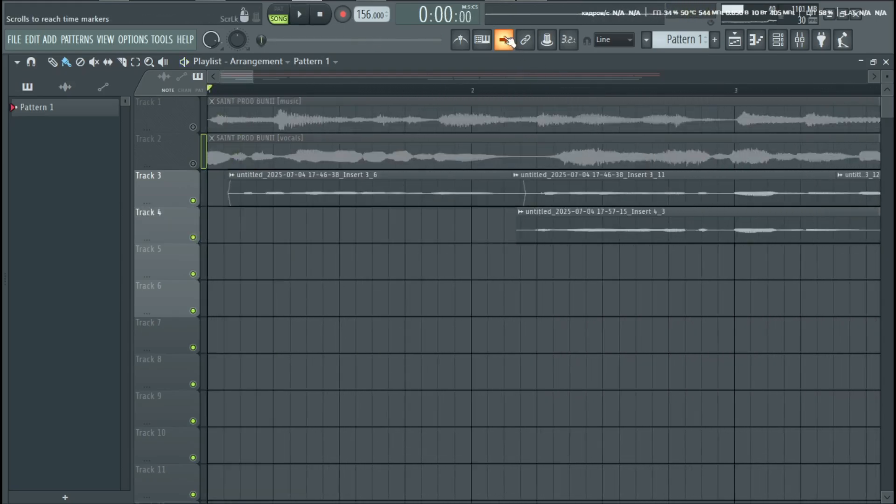
Step: Return to the mixer and go through the Insert 3, Insert 4 and Insert 5 chains, ending on Insert 5
click(799, 39)
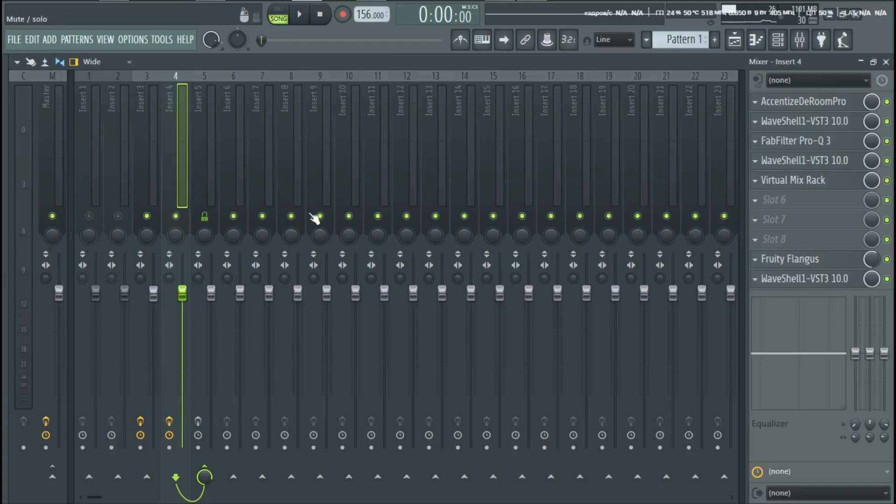
click(209, 161)
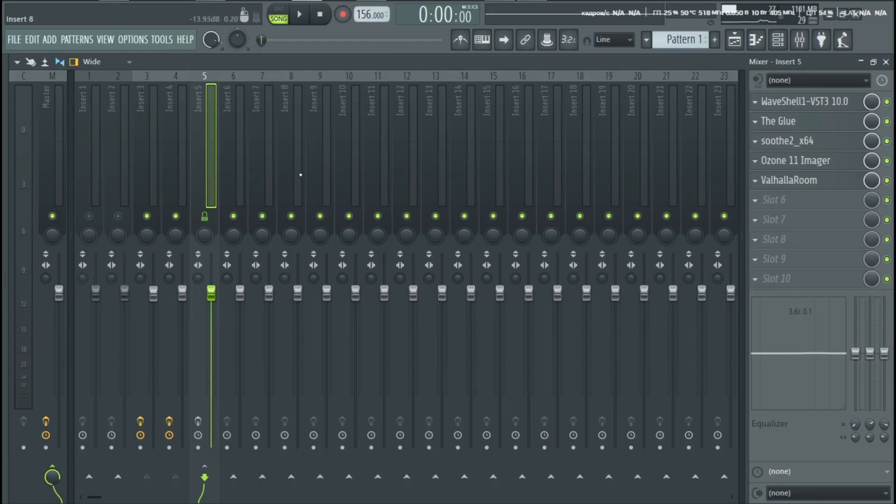
click(177, 187)
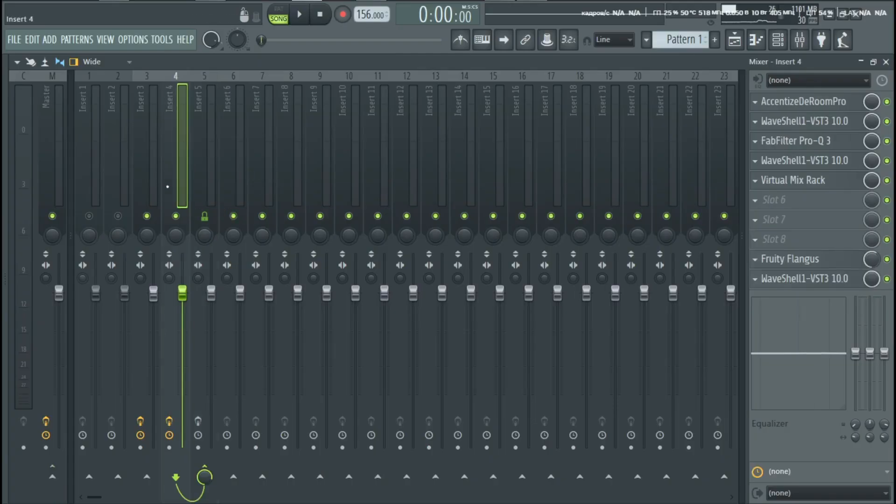
click(148, 187)
click(177, 189)
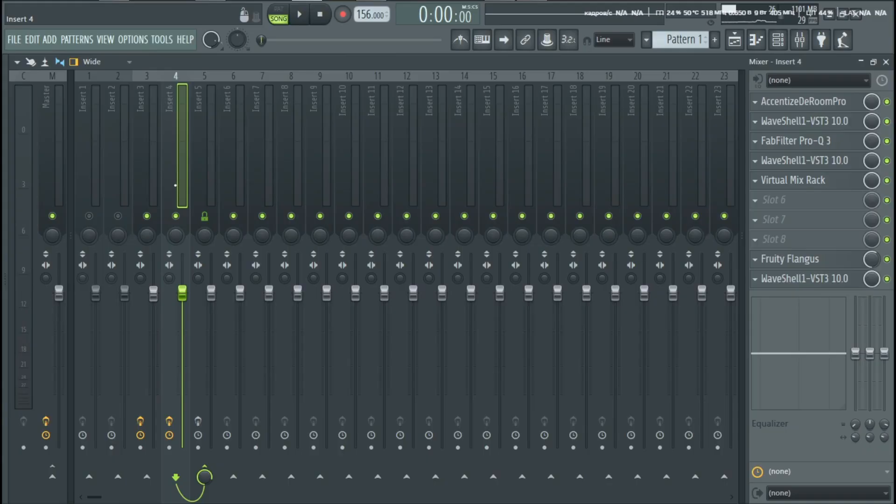
click(160, 179)
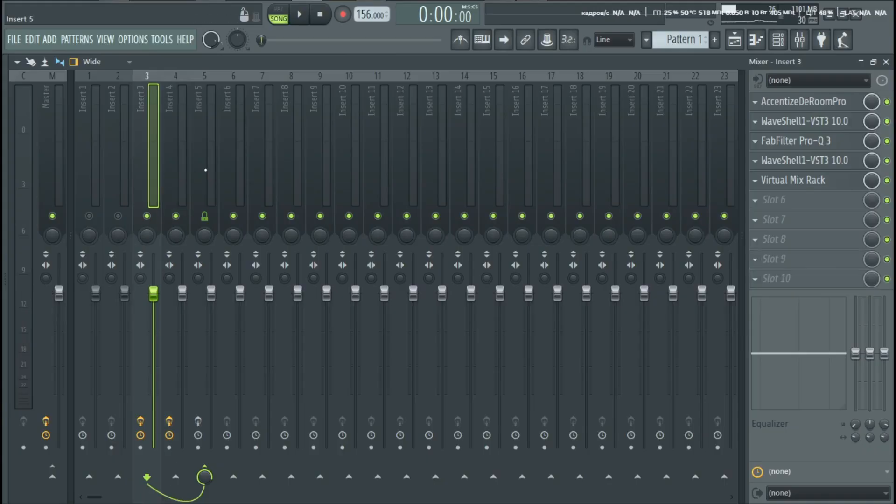
click(205, 170)
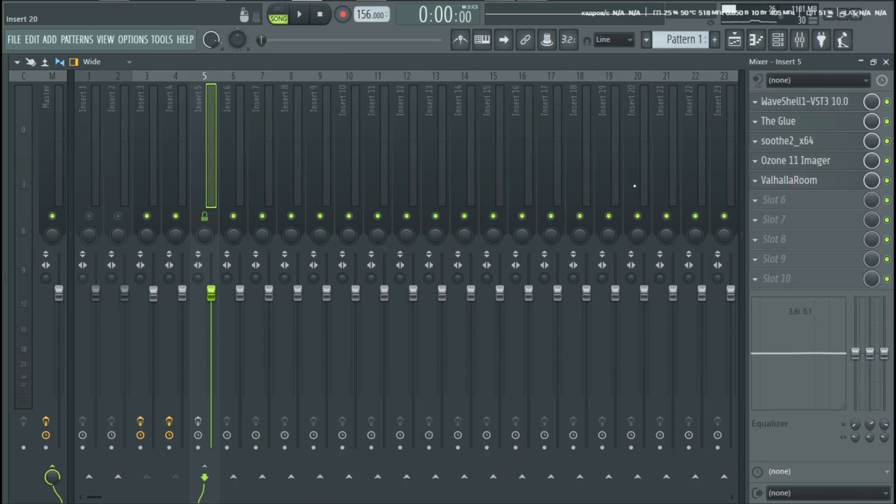
Step: Enable effect processing on Insert 5 and bypass The Glue, soothe2, Ozone 11 Imager and ValhallaRoom, leaving only the DeEsser active
click(796, 109)
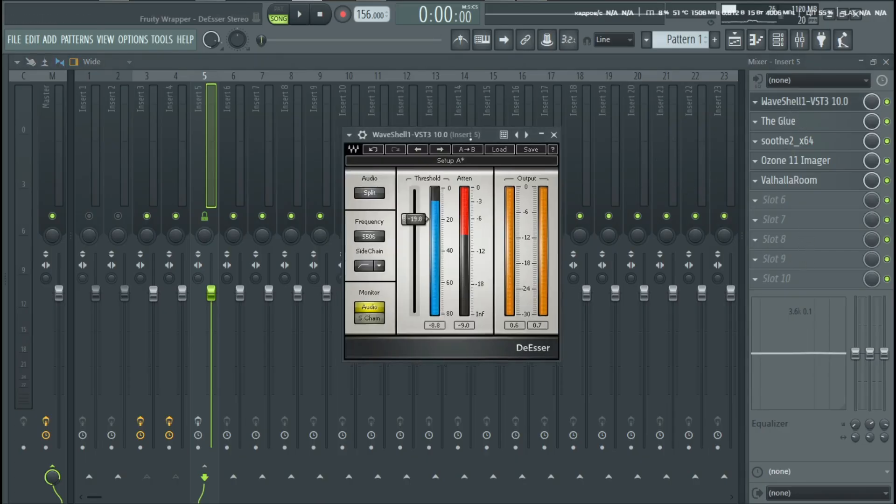
click(198, 422)
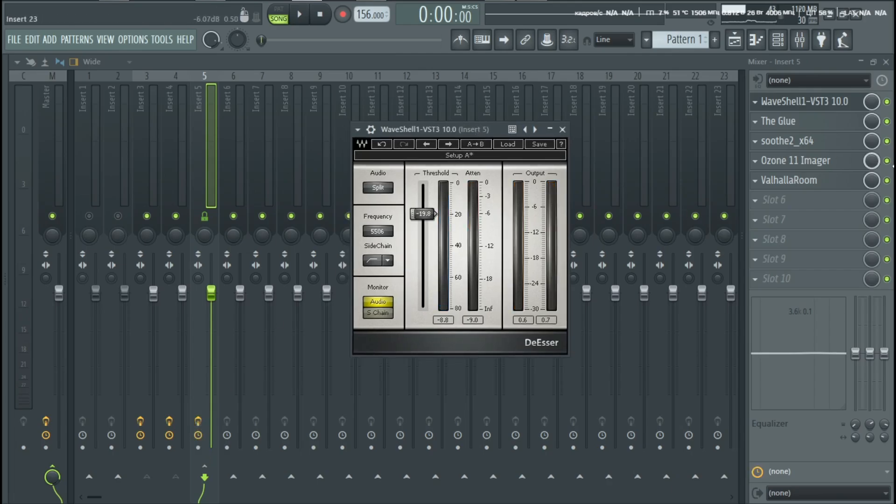
click(887, 181)
click(887, 161)
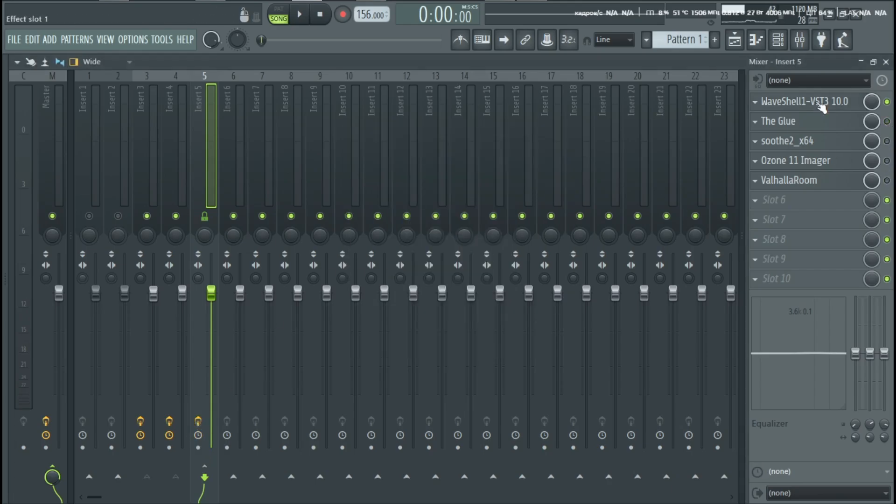
Step: Open Insert 5's DeEsser and set its threshold to -20.0
click(804, 102)
drag(460, 98, 478, 119)
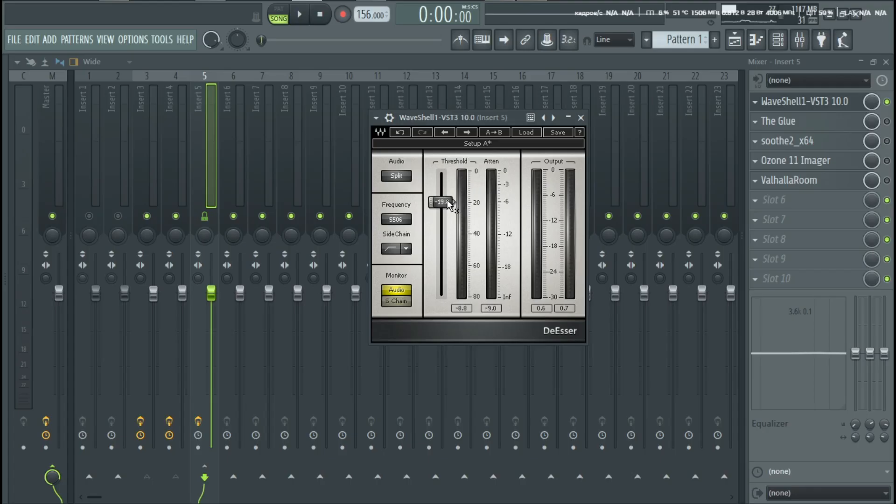
drag(447, 201, 447, 201)
drag(478, 121, 468, 112)
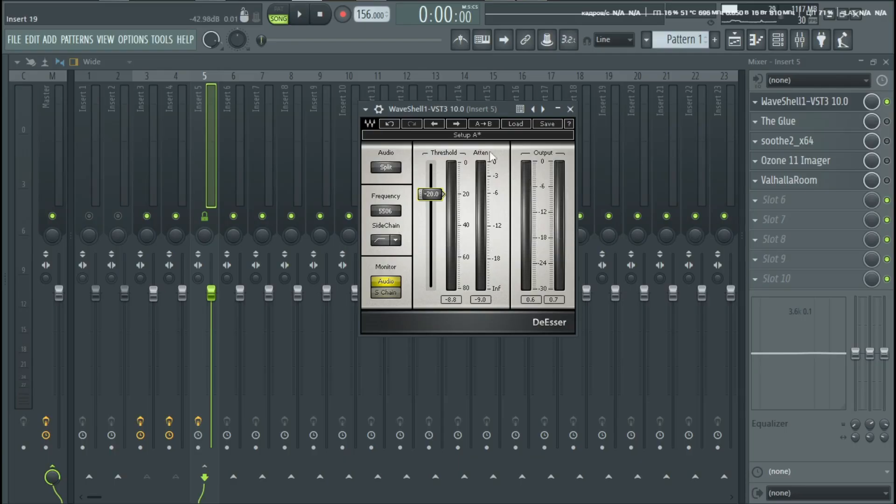
drag(475, 109, 471, 99)
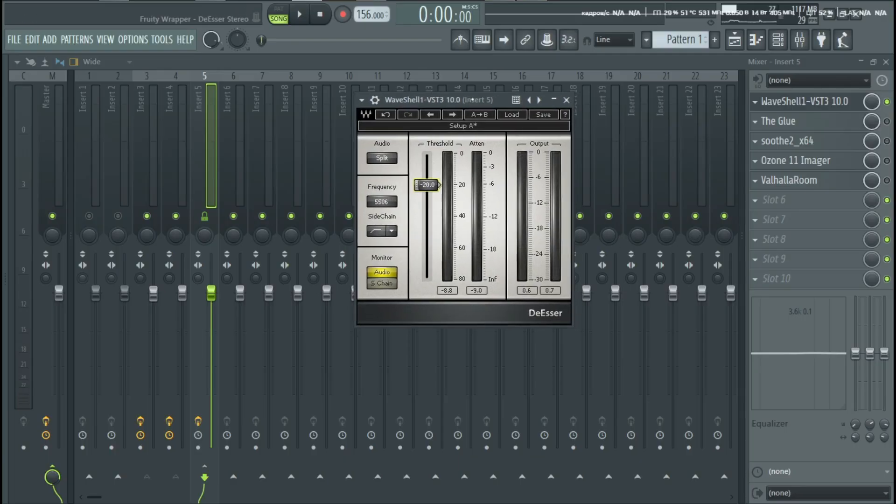
Step: Compare the vocal playback with Insert 5's DeEsser bypassed and active, leaving it enabled
key(space)
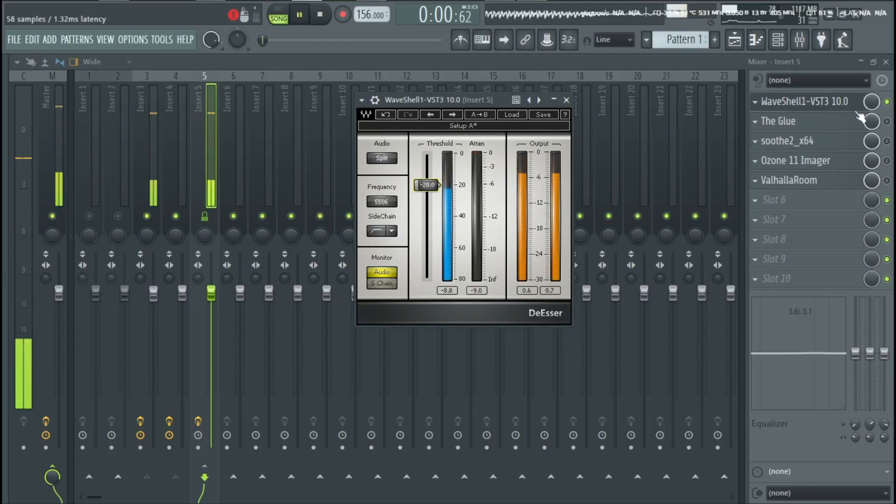
click(886, 102)
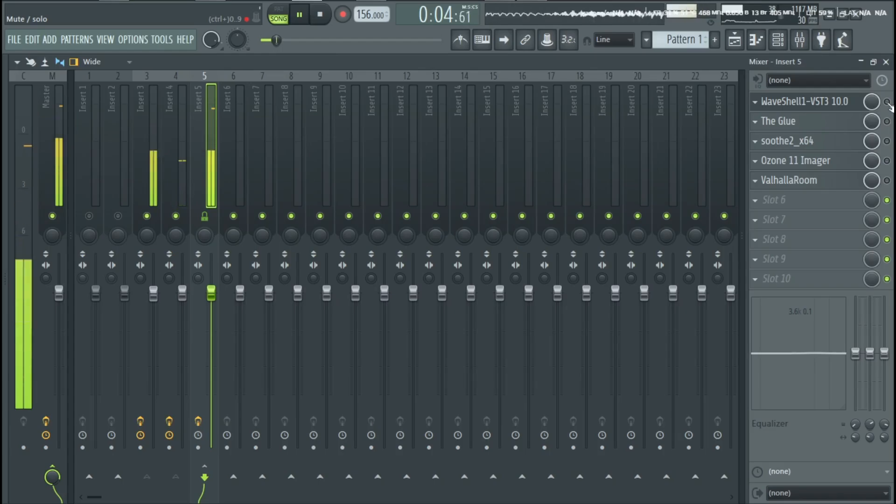
click(887, 103)
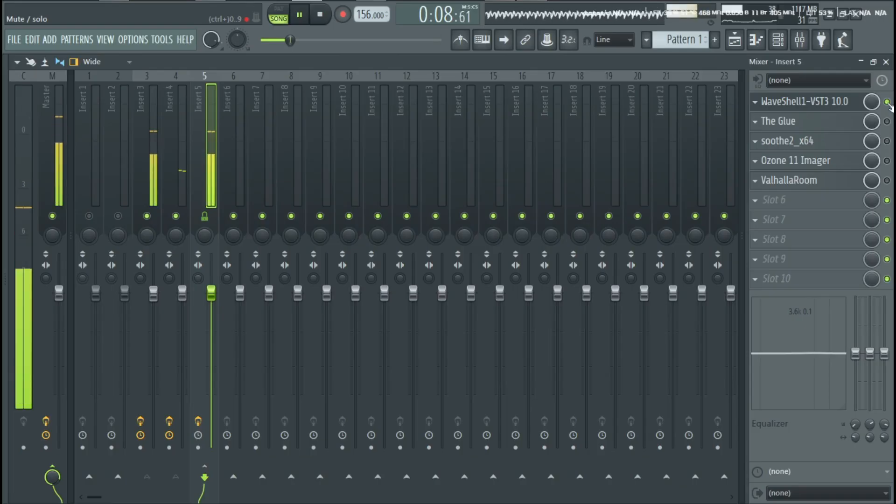
click(887, 102)
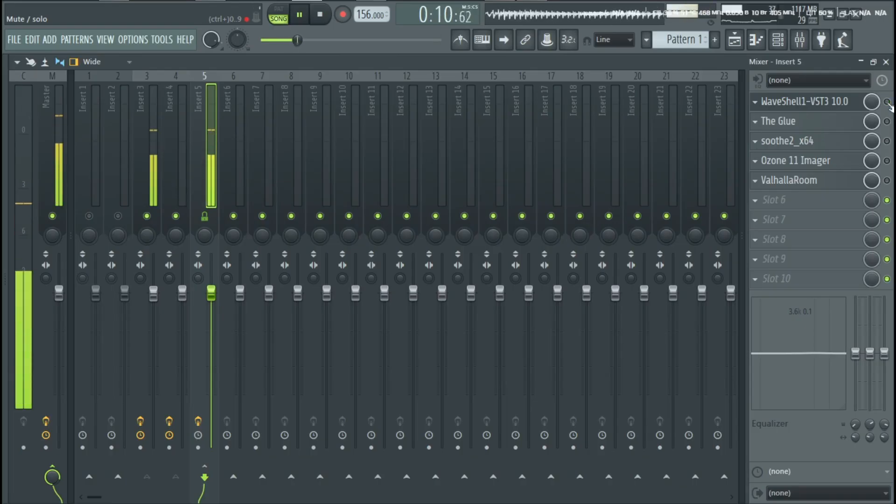
click(887, 102)
key(space)
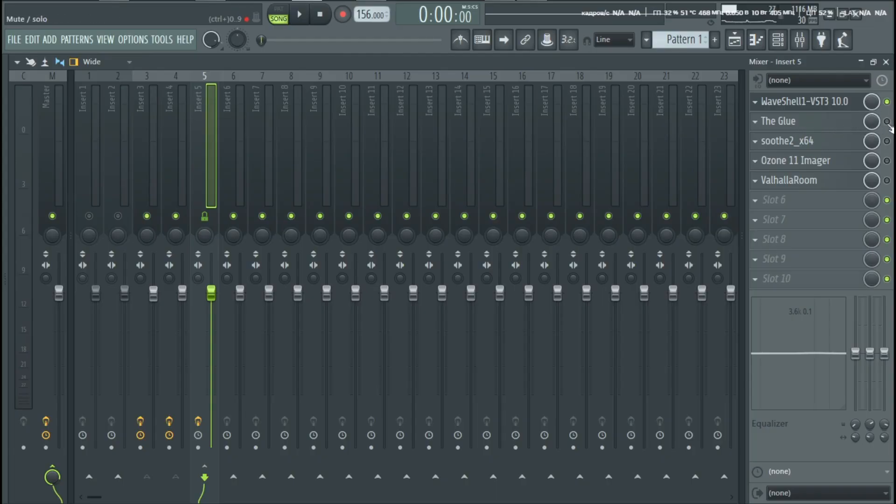
Step: Enable The Glue and soothe2 on Insert 5 in turn, reviewing each effect's settings and closing its window
click(809, 126)
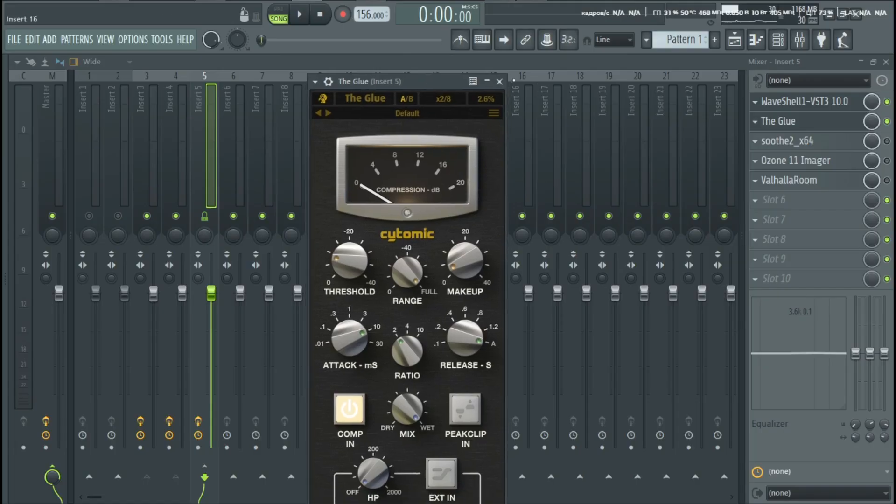
click(498, 81)
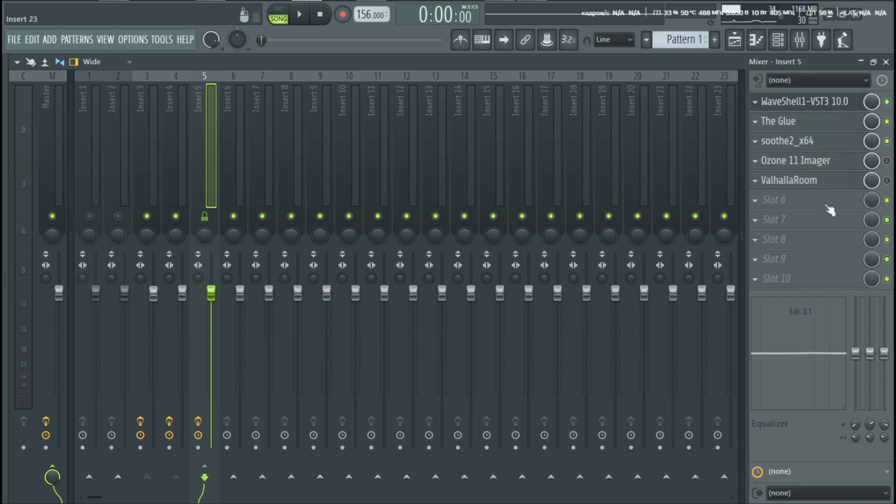
click(808, 147)
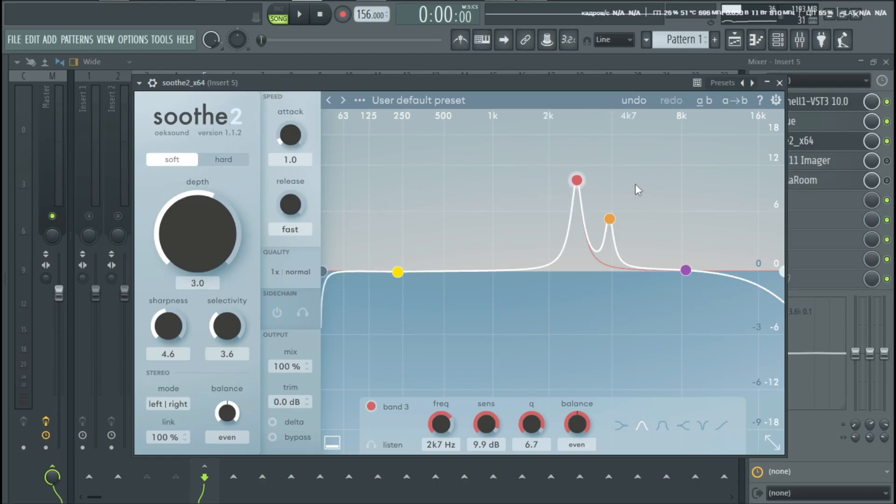
click(780, 83)
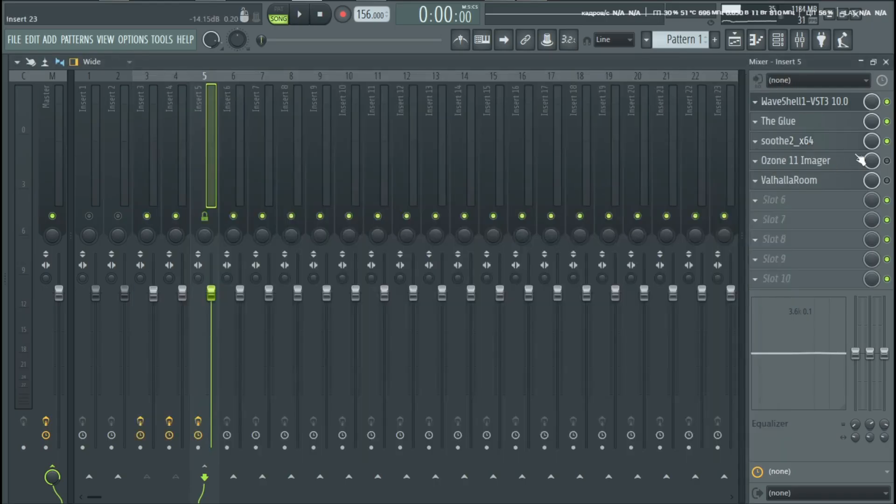
Step: Play the vocals and compare soothe2 on Insert 5 bypassed and active, leaving it enabled
key(space)
click(888, 141)
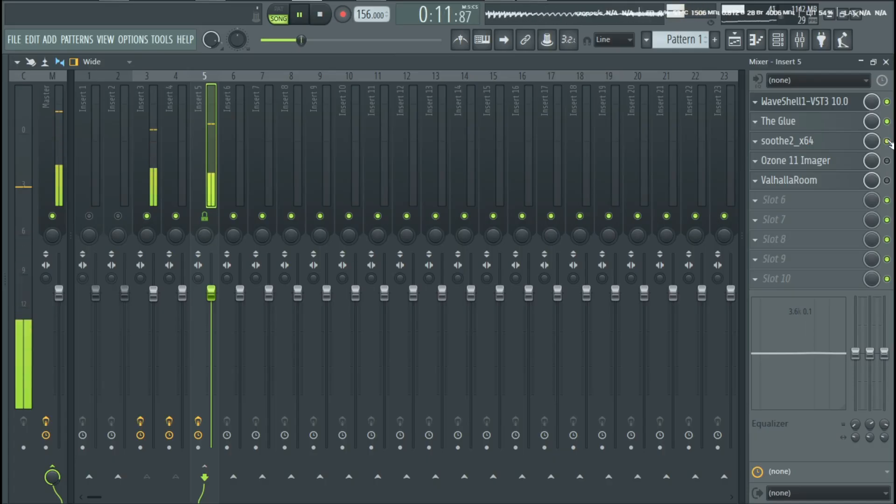
key(space)
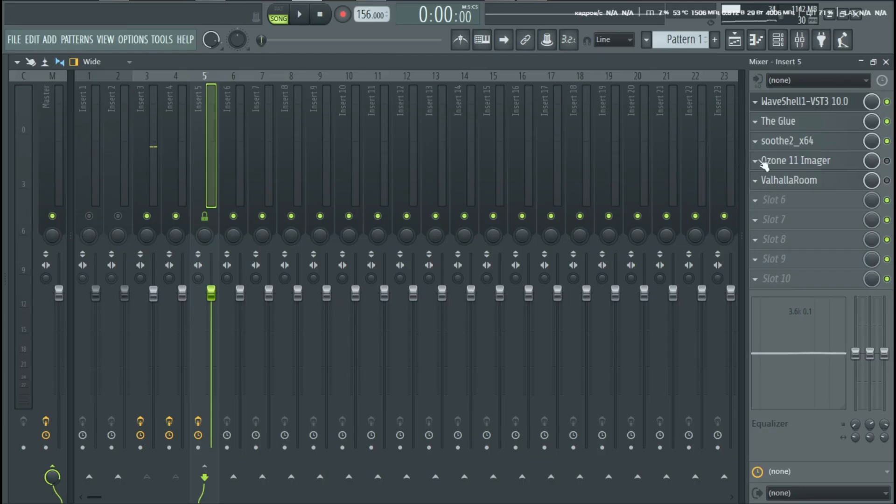
Step: Enable Ozone 11 Imager on Insert 5, review its band width settings and close its window
click(887, 160)
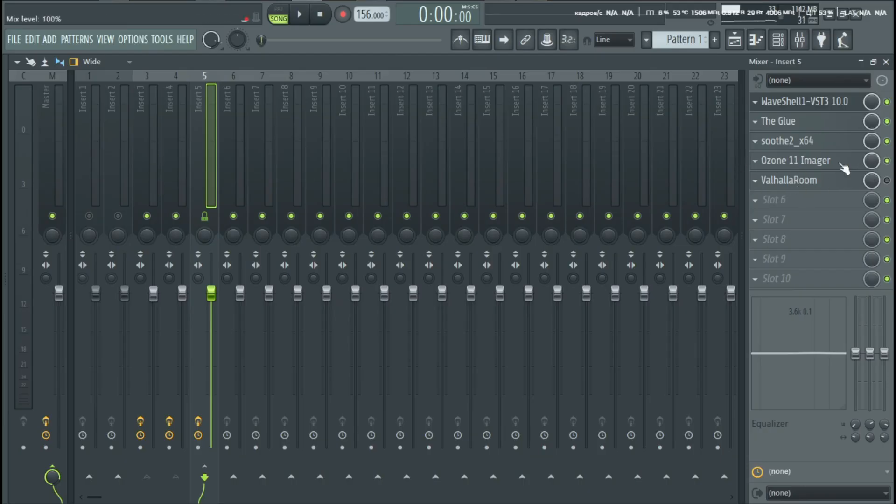
click(812, 168)
drag(623, 101, 620, 122)
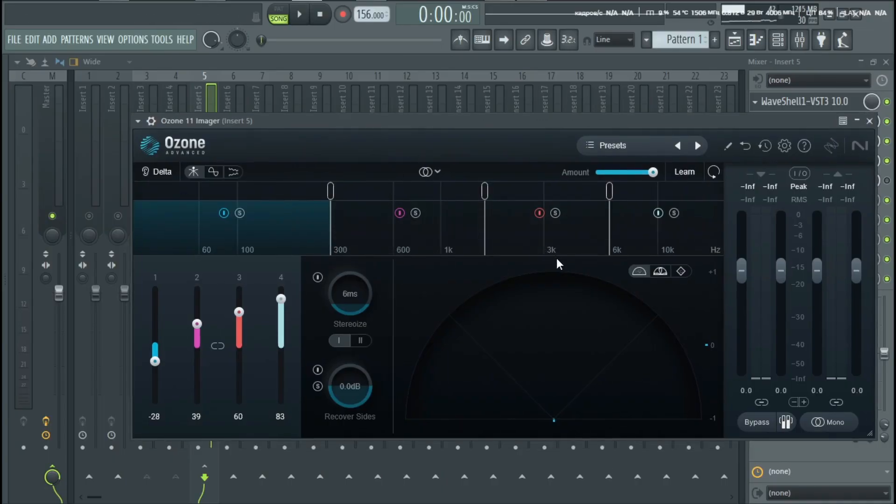
drag(546, 117, 552, 115)
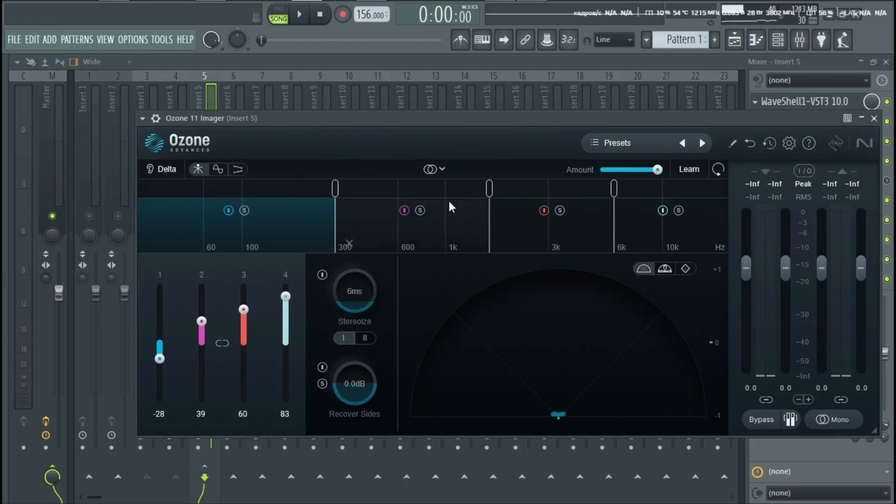
drag(390, 113, 371, 74)
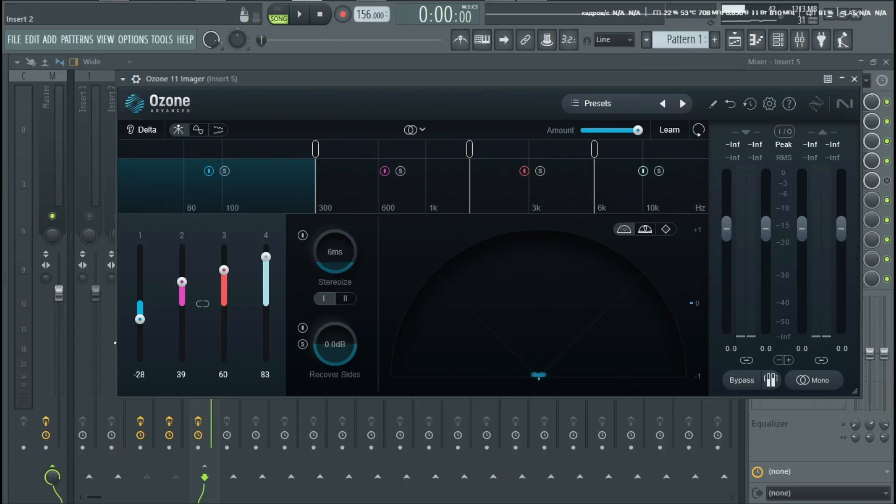
click(856, 80)
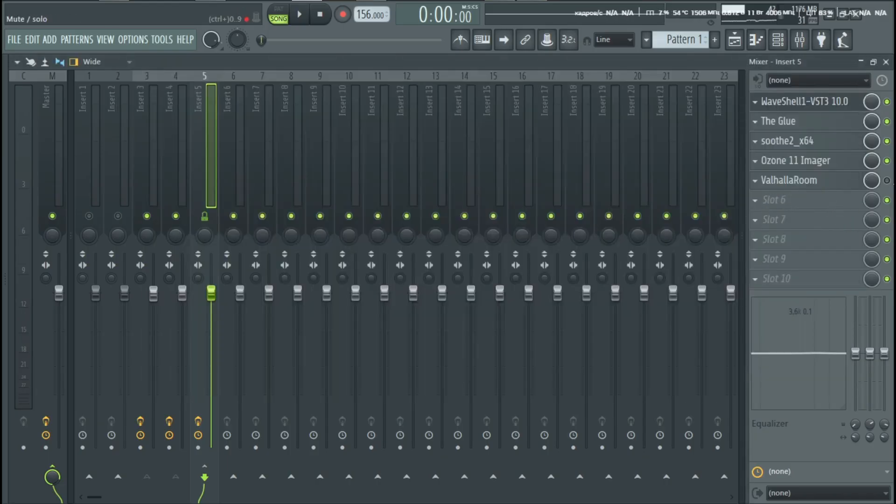
Step: Enable ValhallaRoom on Insert 5, review its reverb mix and settings, and close its window
click(887, 180)
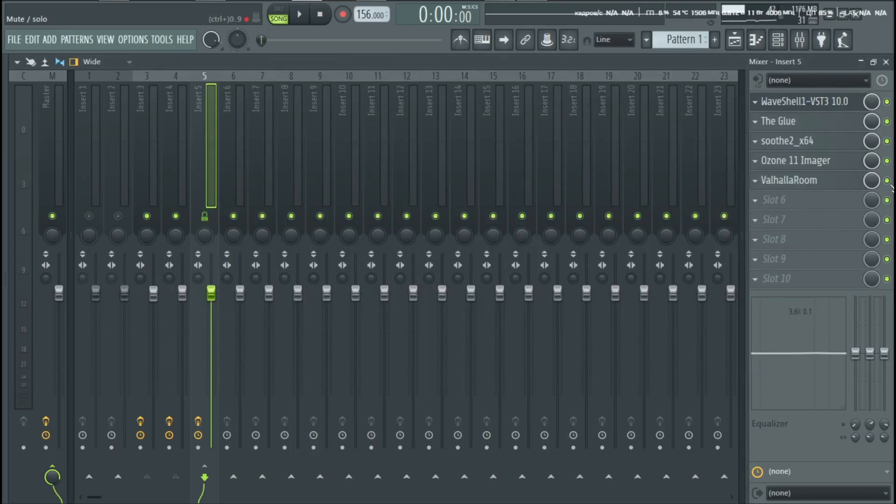
click(775, 186)
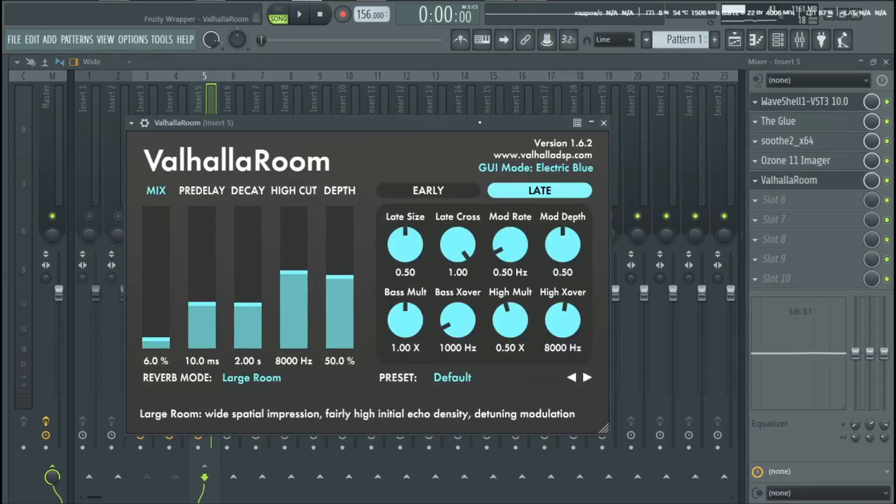
drag(285, 192, 380, 170)
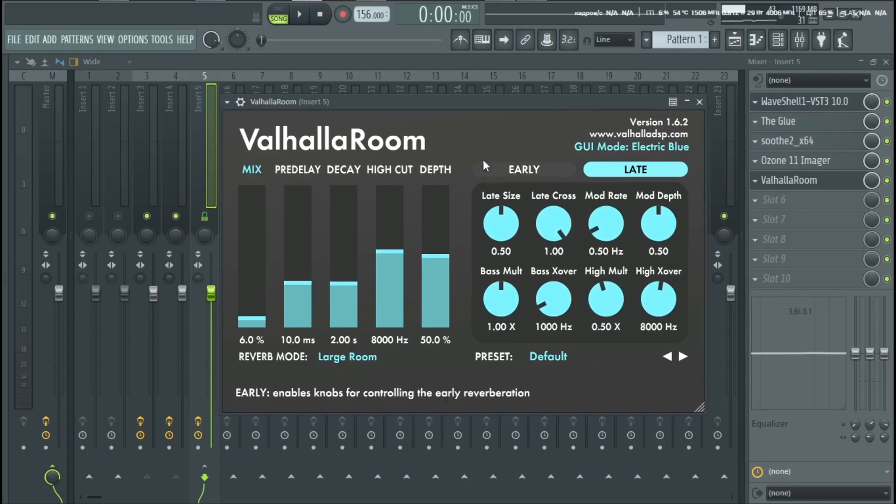
drag(503, 103, 521, 103)
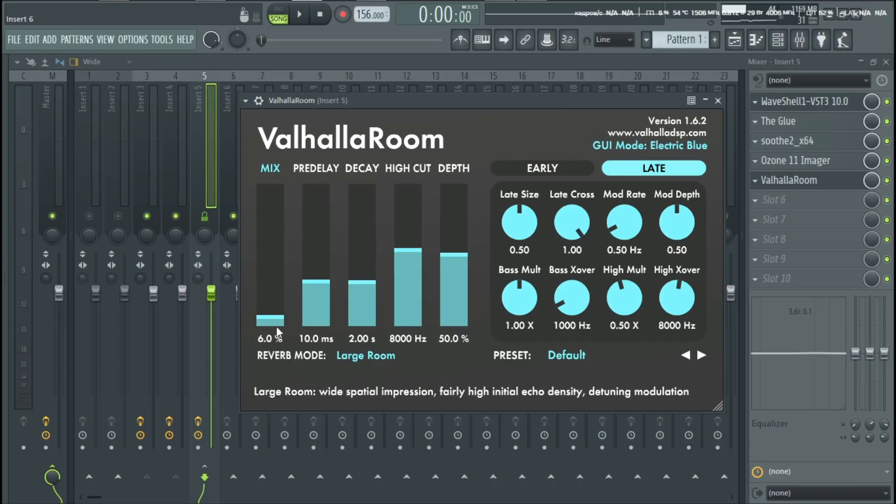
click(718, 101)
Step: Unmute Insert 1 while keeping Insert 2 muted, and review The Glue's settings on the Master before closing its window
drag(91, 217, 126, 218)
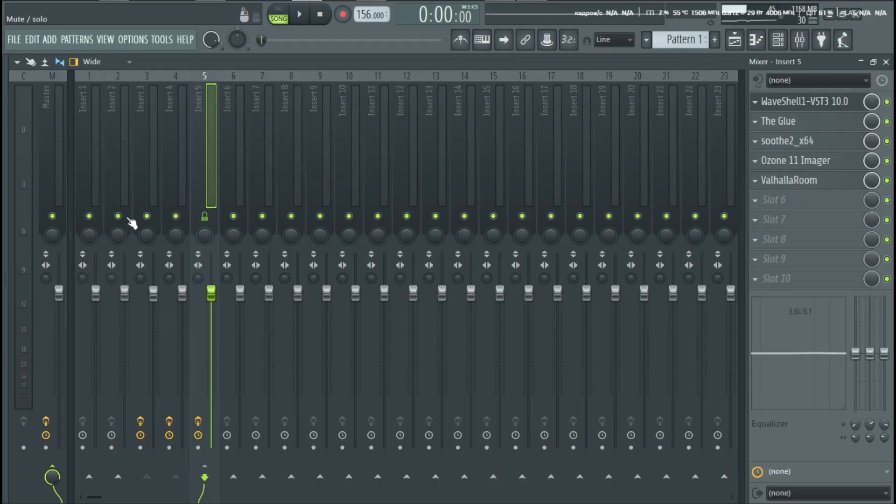
click(118, 217)
click(67, 184)
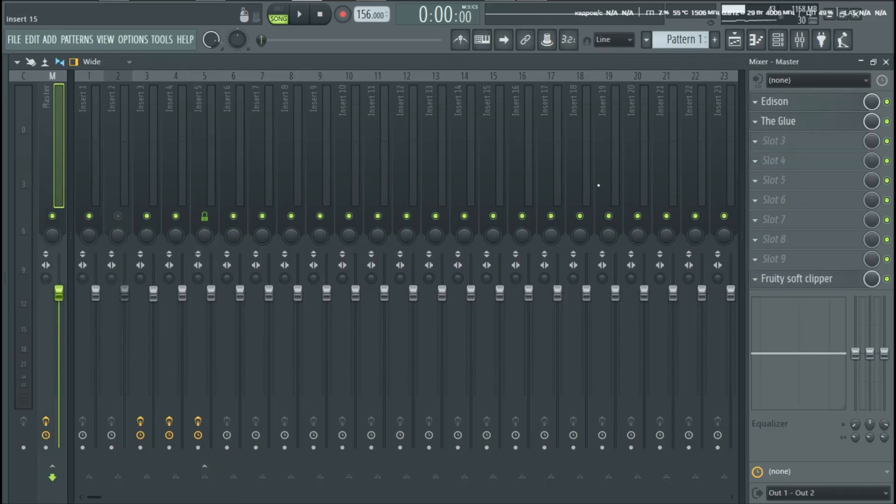
click(812, 122)
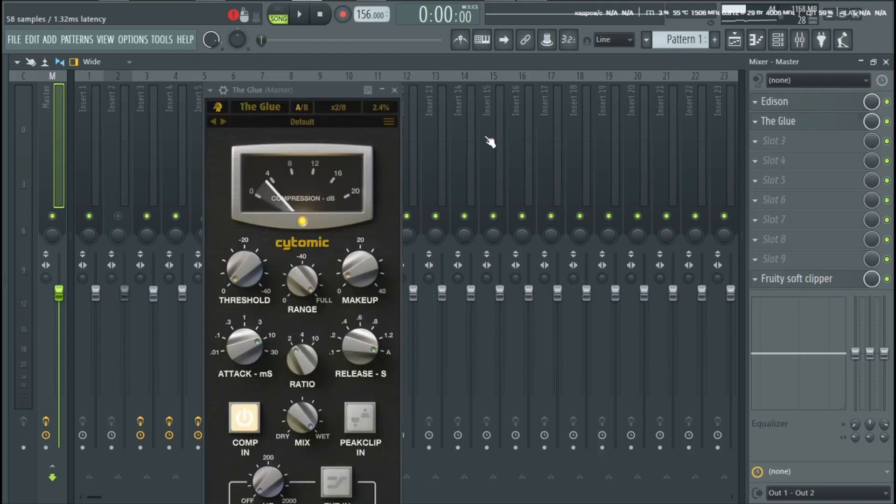
drag(315, 90, 383, 116)
click(438, 111)
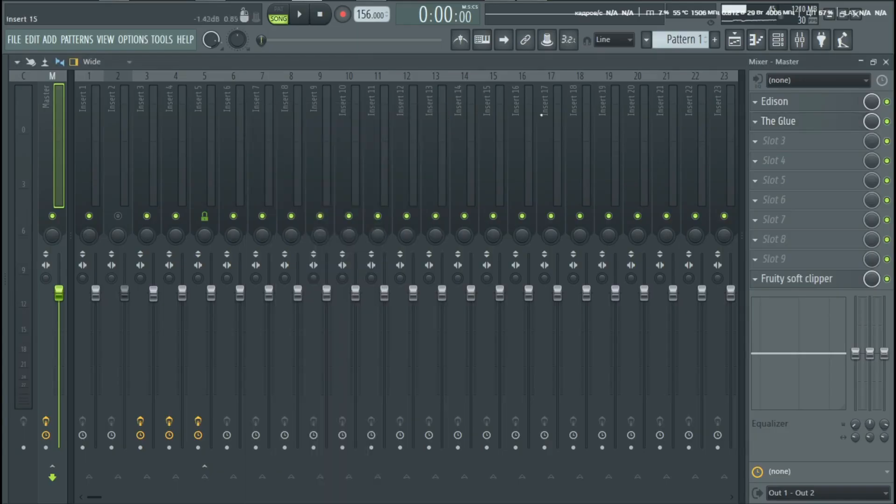
Step: Close the mixer and the DeEsser window, and unmute the instrumental on Track 1 in the playlist
click(886, 62)
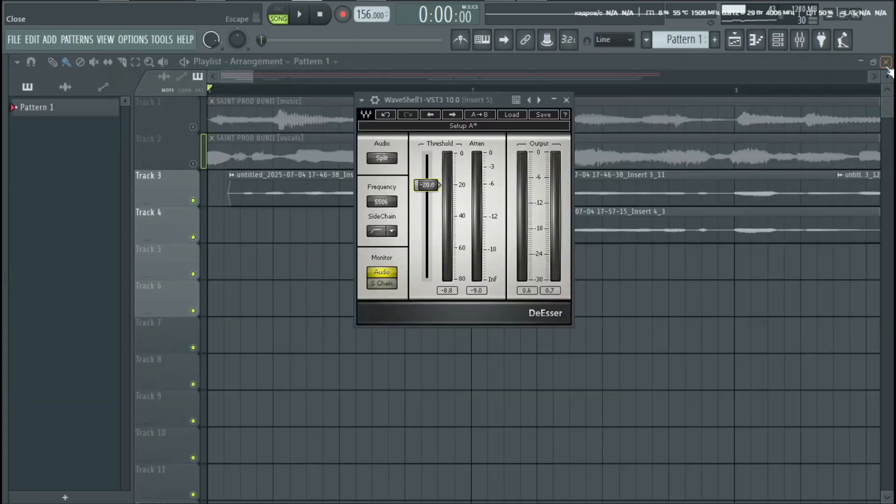
click(566, 96)
scroll(513, 186, down, 10)
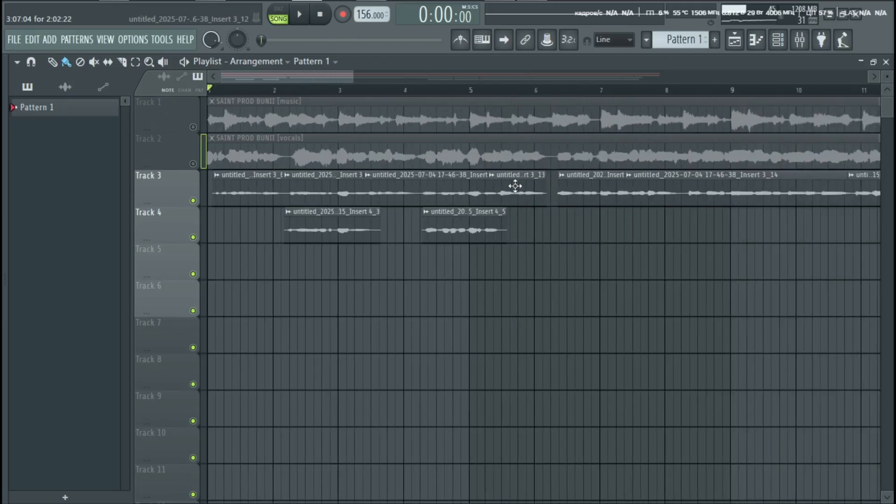
scroll(513, 189, down, 4)
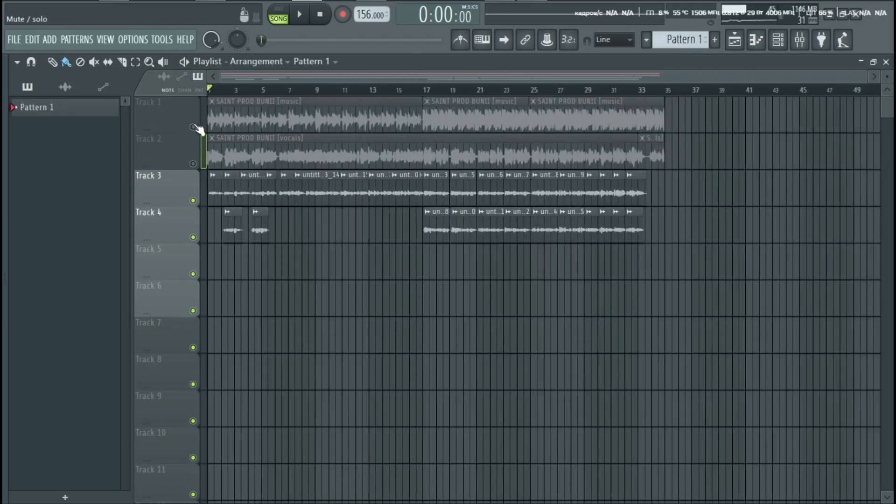
click(193, 127)
Step: Move the playhead to bar 13, enable playlist auto-scrolling and play the processed vocals with the instrumental
scroll(406, 118, up, 2)
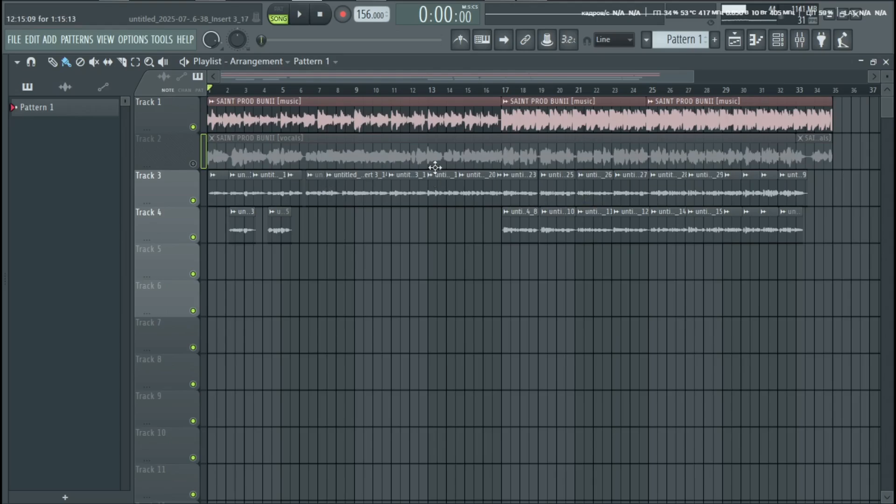
scroll(444, 163, up, 3)
scroll(444, 164, up, 3)
drag(396, 76, 390, 76)
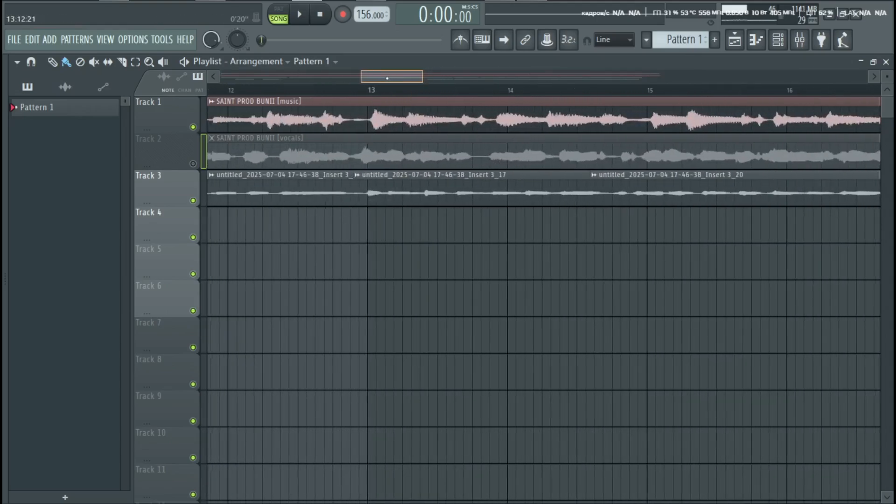
click(369, 93)
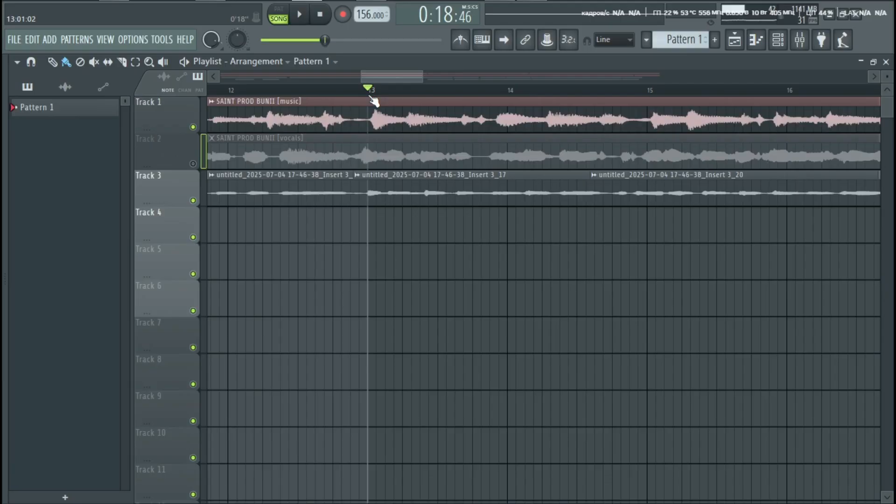
click(504, 39)
key(space)
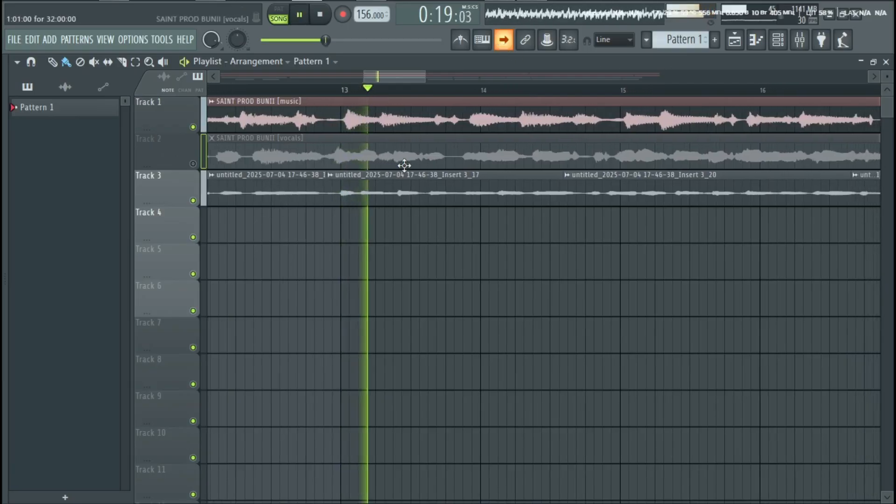
scroll(462, 154, down, 3)
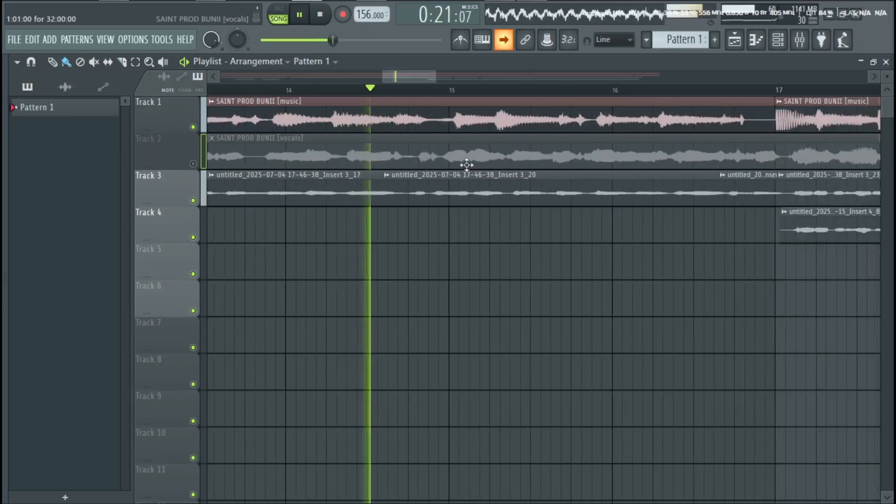
scroll(475, 184, up, 2)
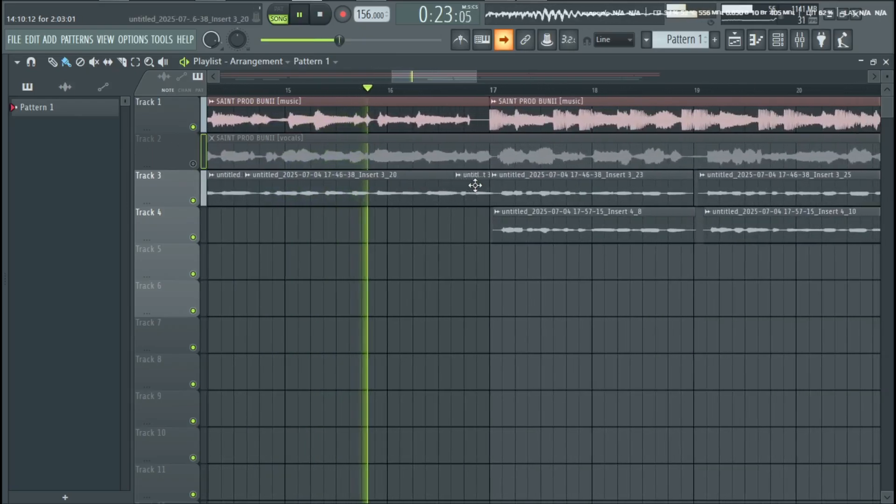